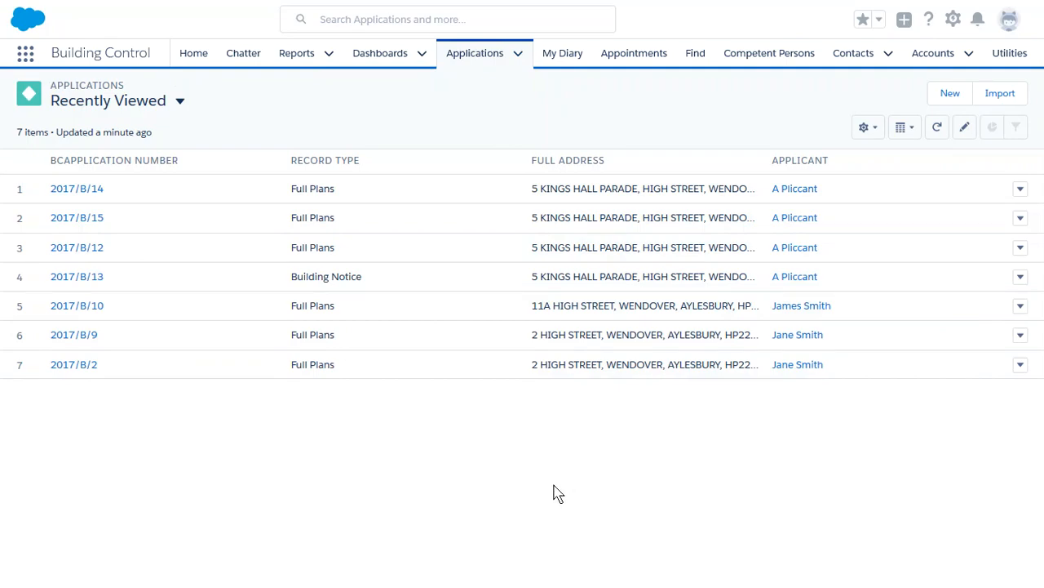
# - Create a new application with the Full Plans record type and continue
pyautogui.click(952, 94)
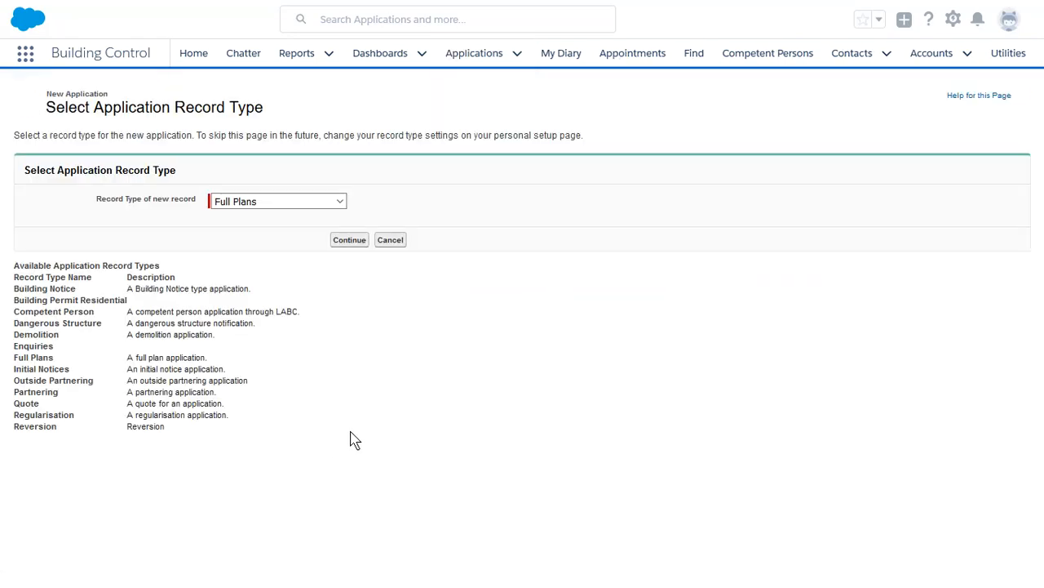
pyautogui.click(341, 204)
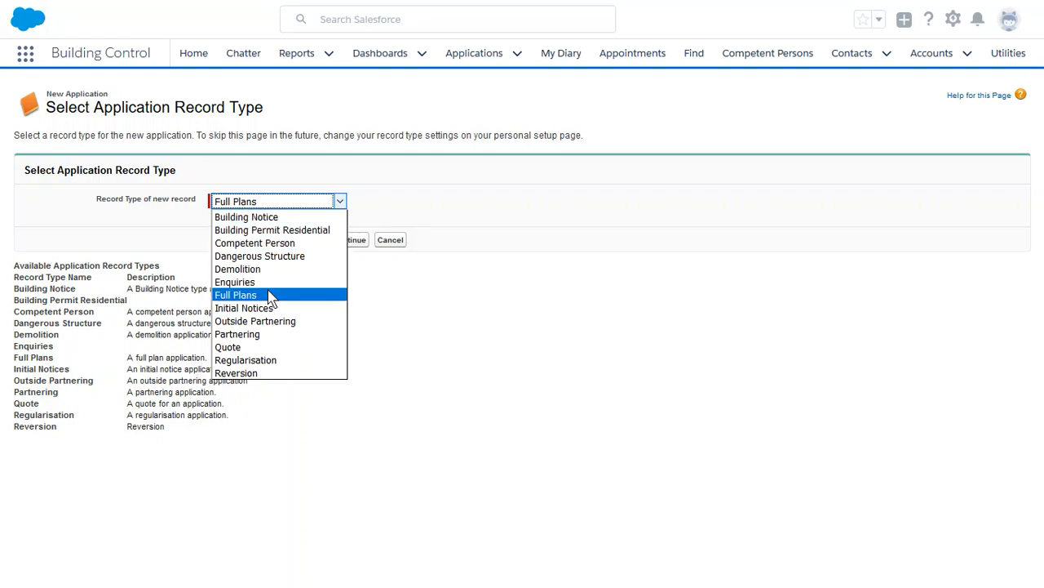
pyautogui.click(268, 296)
pyautogui.tripleClick(124, 405)
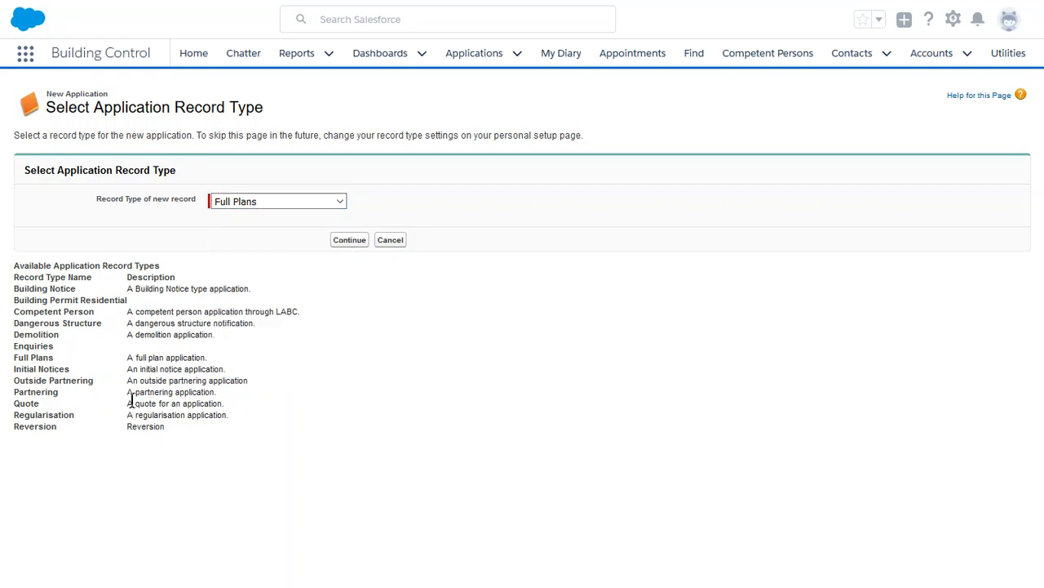
pyautogui.click(330, 437)
pyautogui.moveTo(222, 420); pyautogui.dragTo(107, 413)
pyautogui.click(469, 414)
pyautogui.click(357, 244)
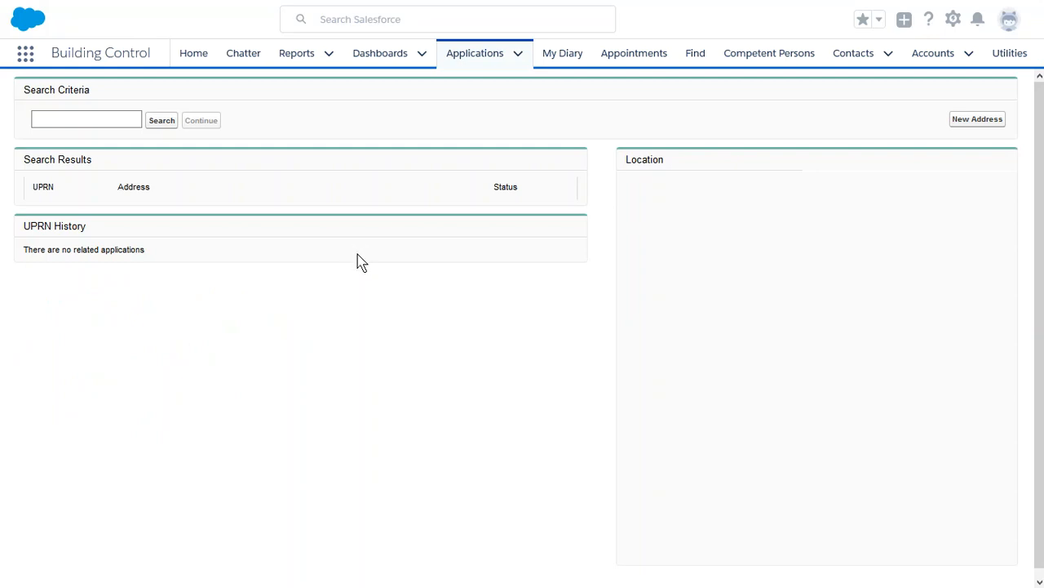
pyautogui.click(74, 116)
pyautogui.click(61, 120)
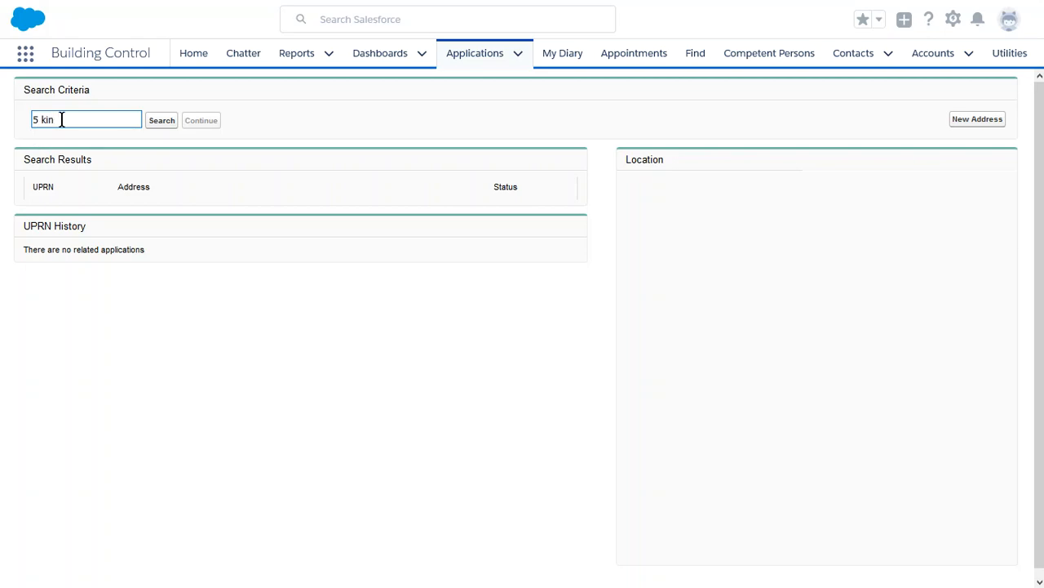
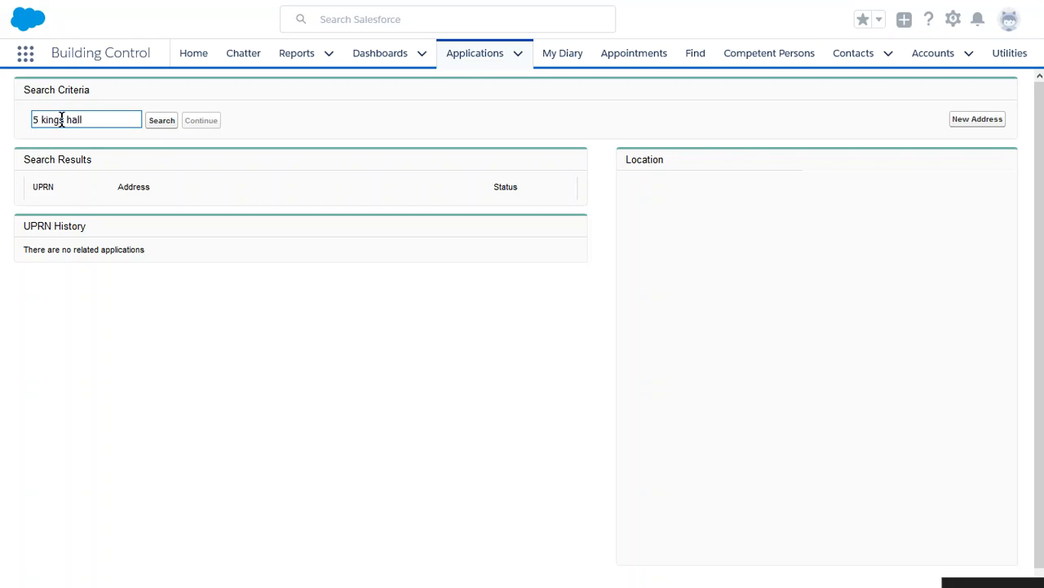
pyautogui.click(165, 124)
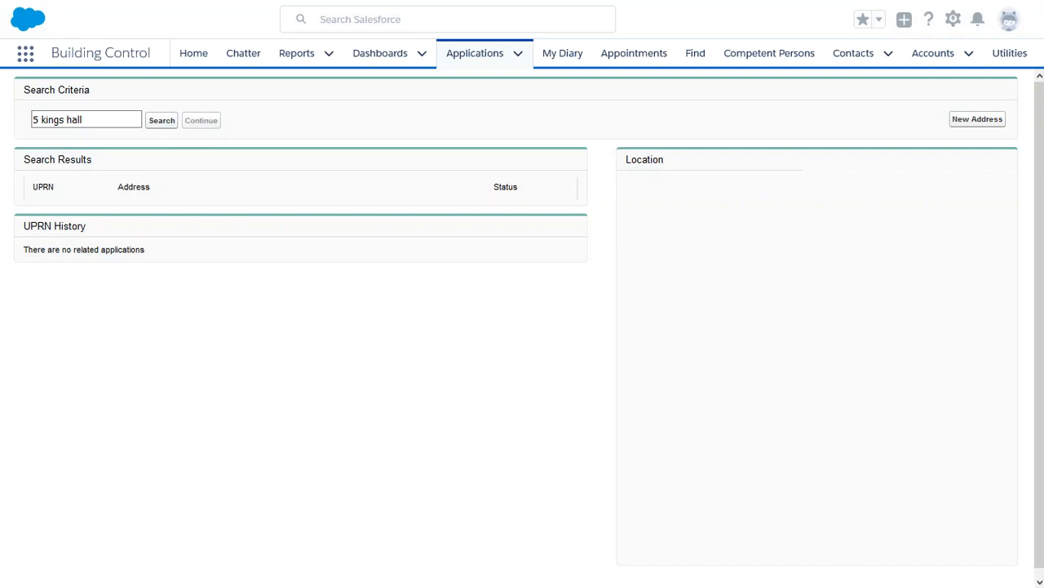
pyautogui.press('super+a')
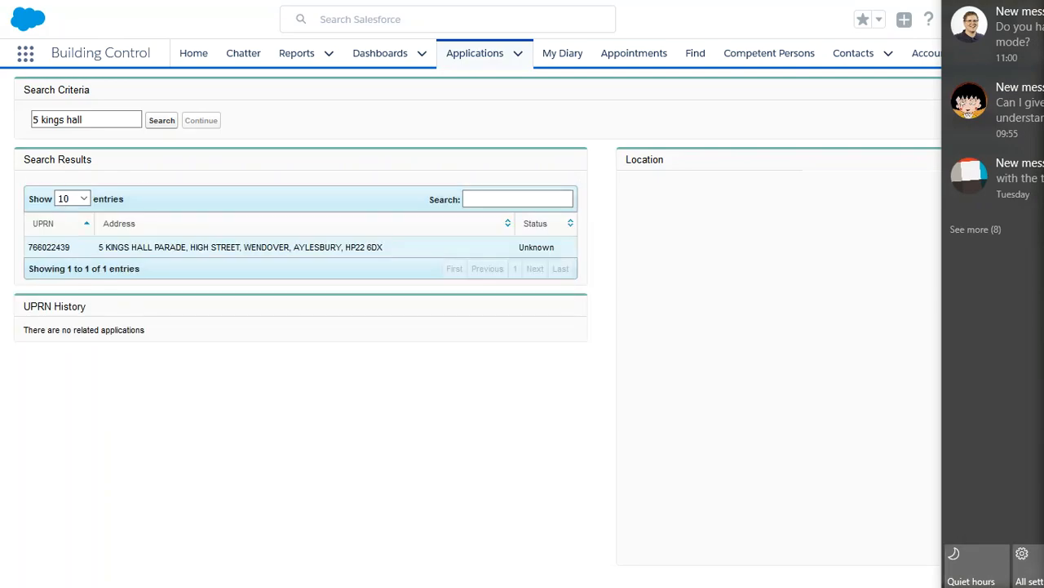
pyautogui.click(975, 567)
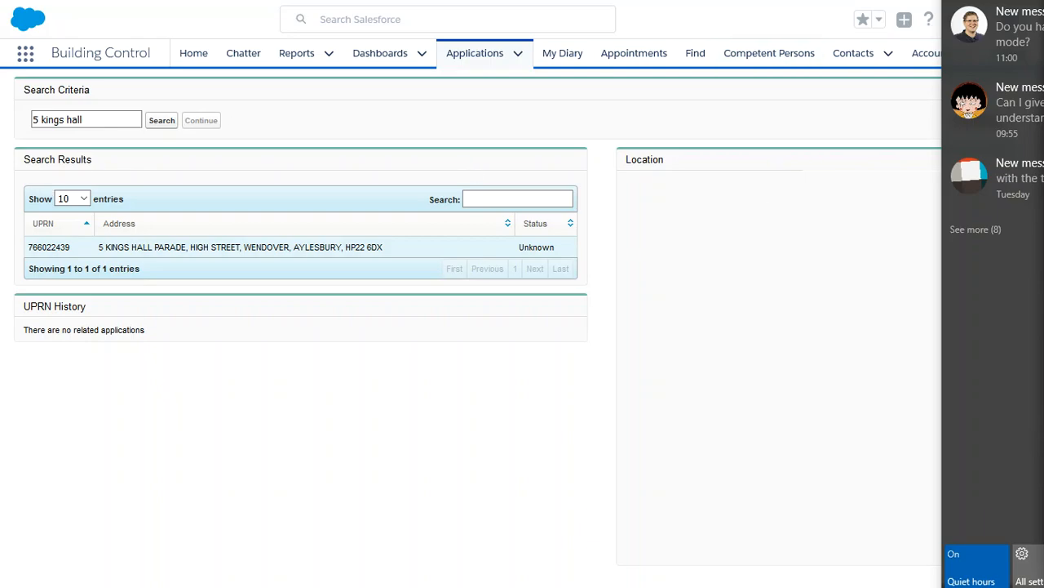
pyautogui.press('super+a')
pyautogui.click(227, 253)
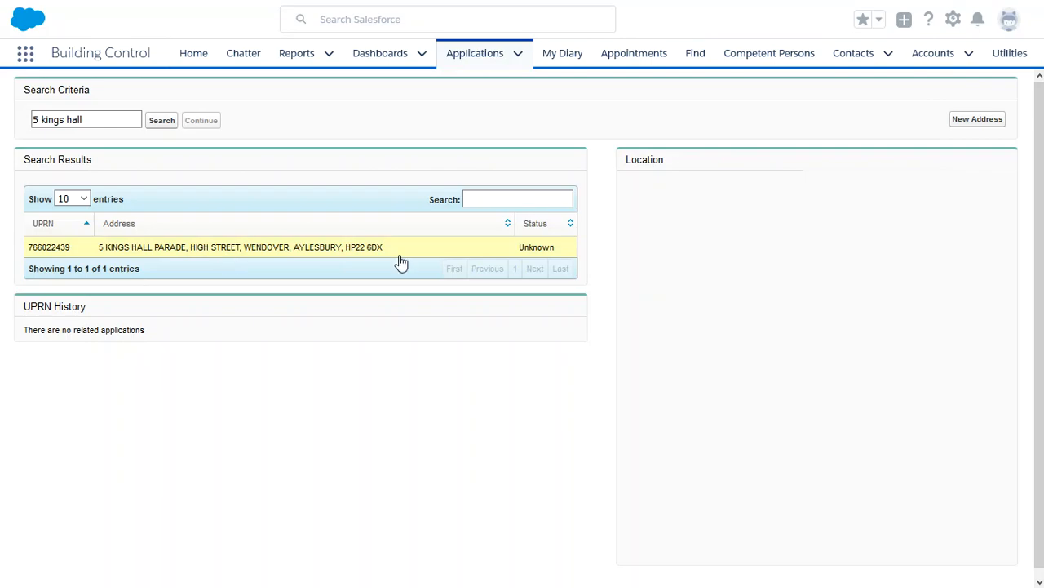
pyautogui.click(100, 121)
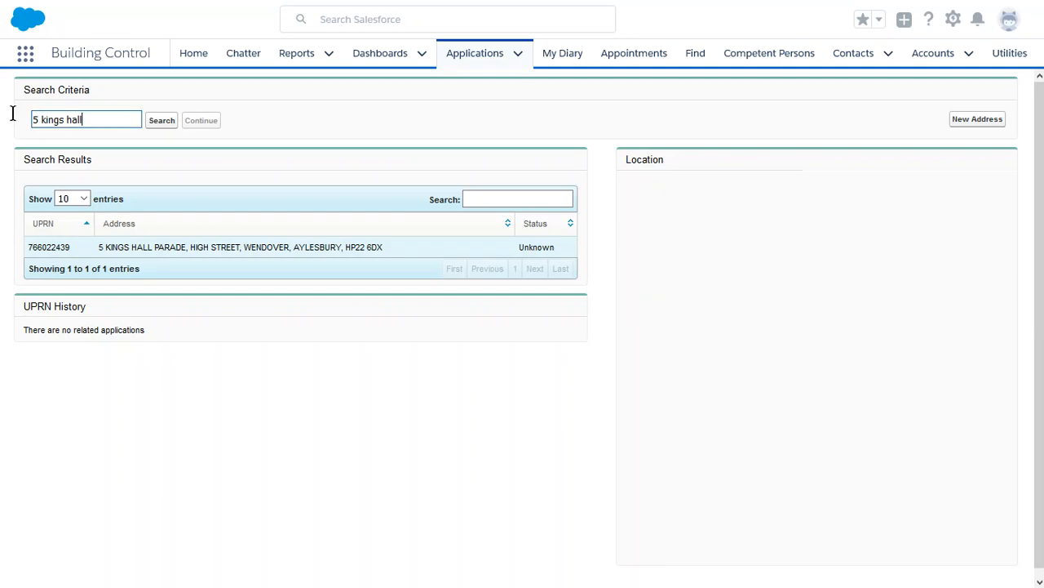
pyautogui.hotkey('ctrl', 'a')
pyautogui.click(161, 121)
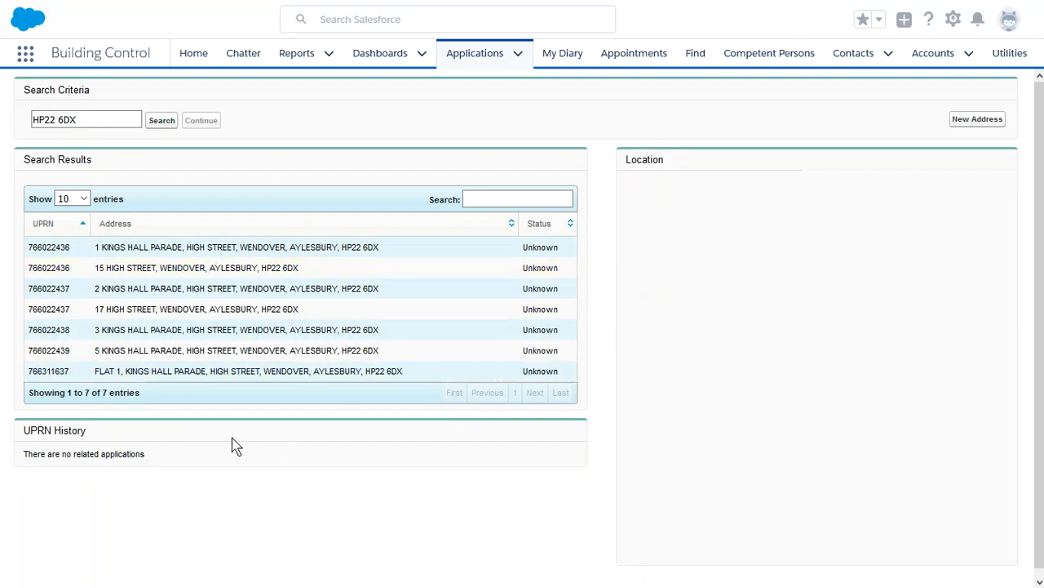
pyautogui.click(481, 204)
pyautogui.click(495, 200)
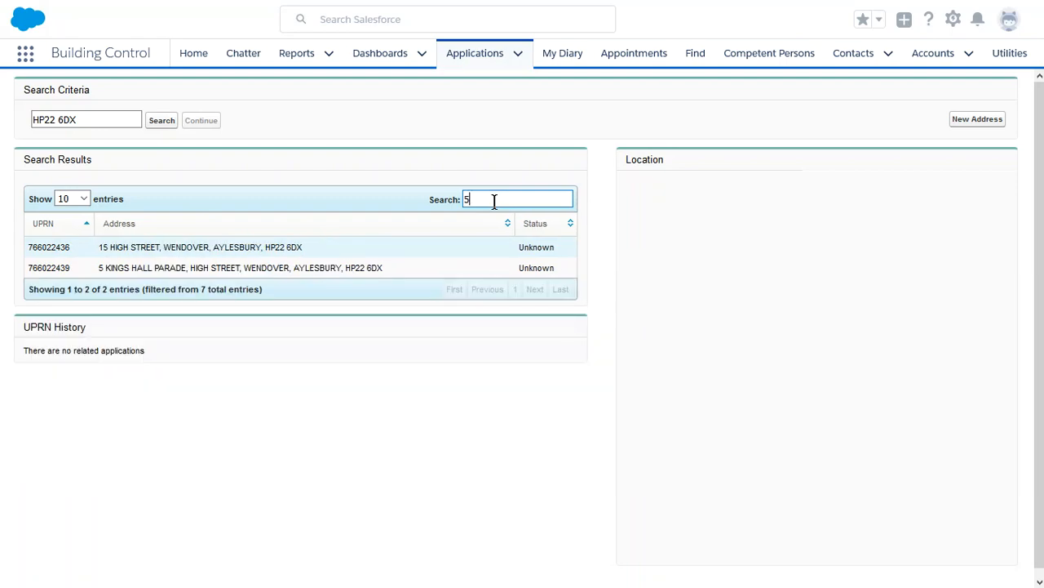
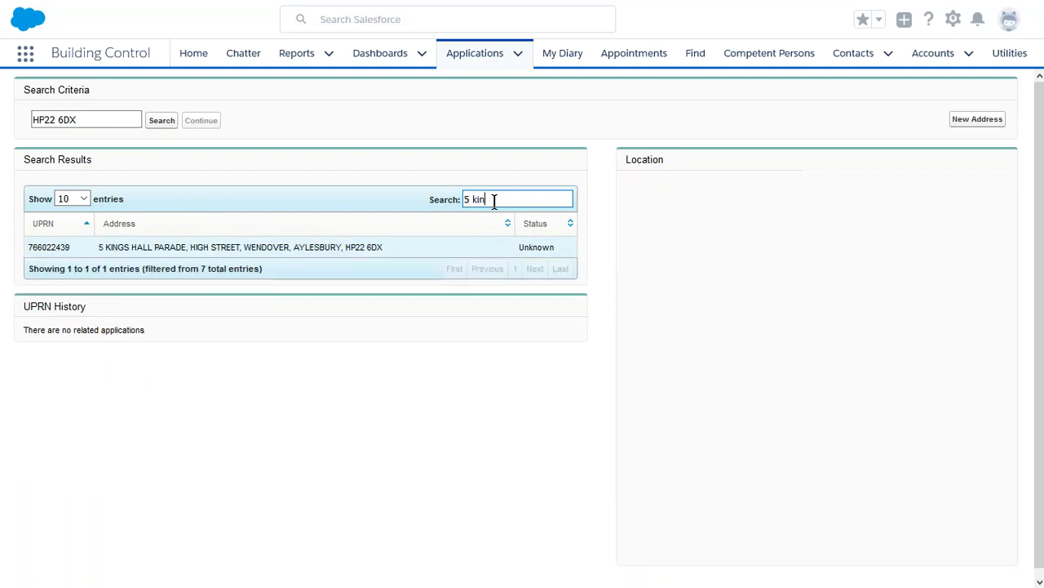
pyautogui.click(187, 250)
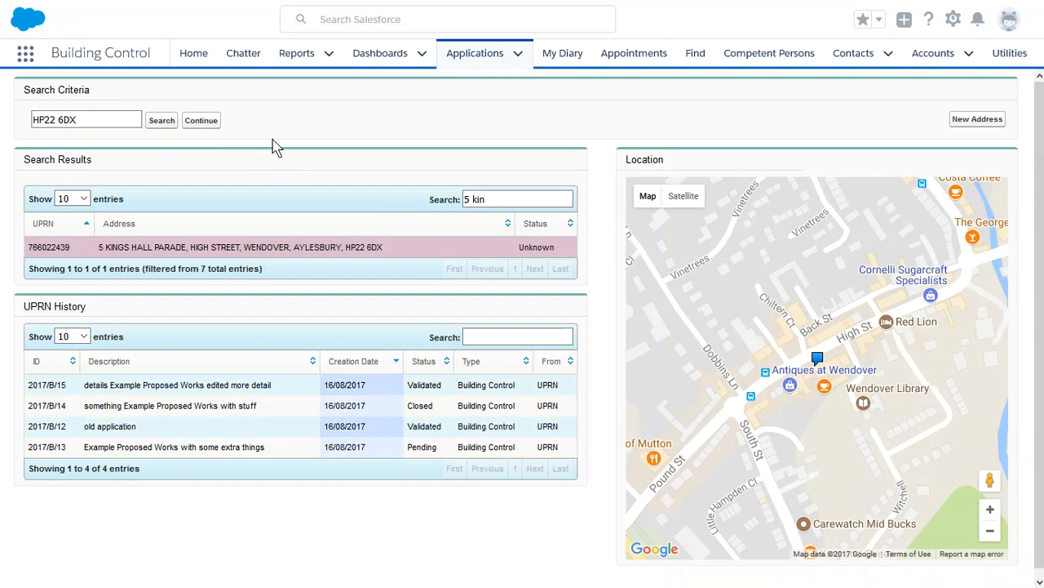
# - Continue to contacts, assign a recent user as BC Officer, and enter the applicant's name in the contact search
pyautogui.click(201, 121)
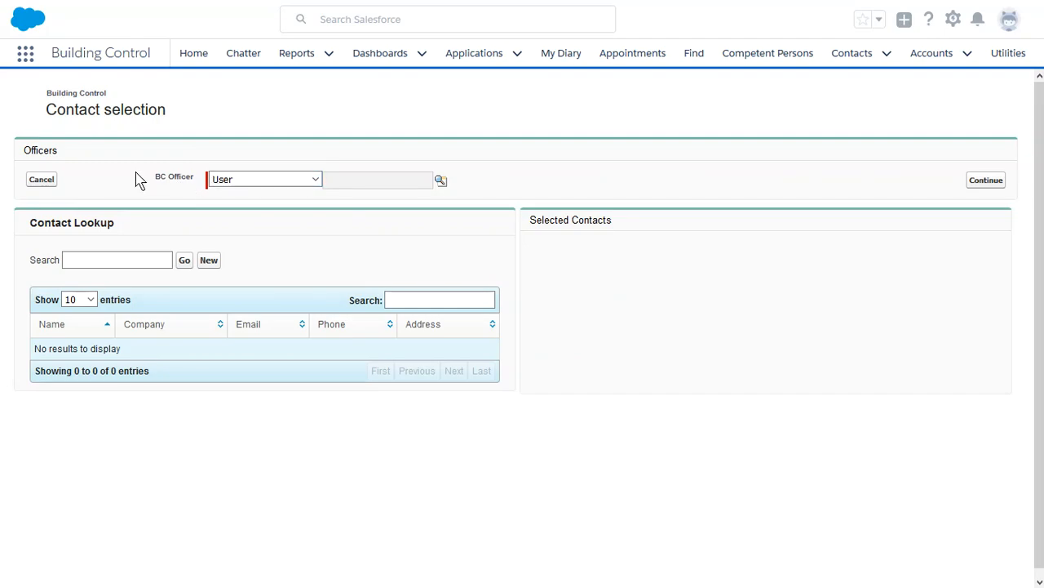
pyautogui.click(440, 180)
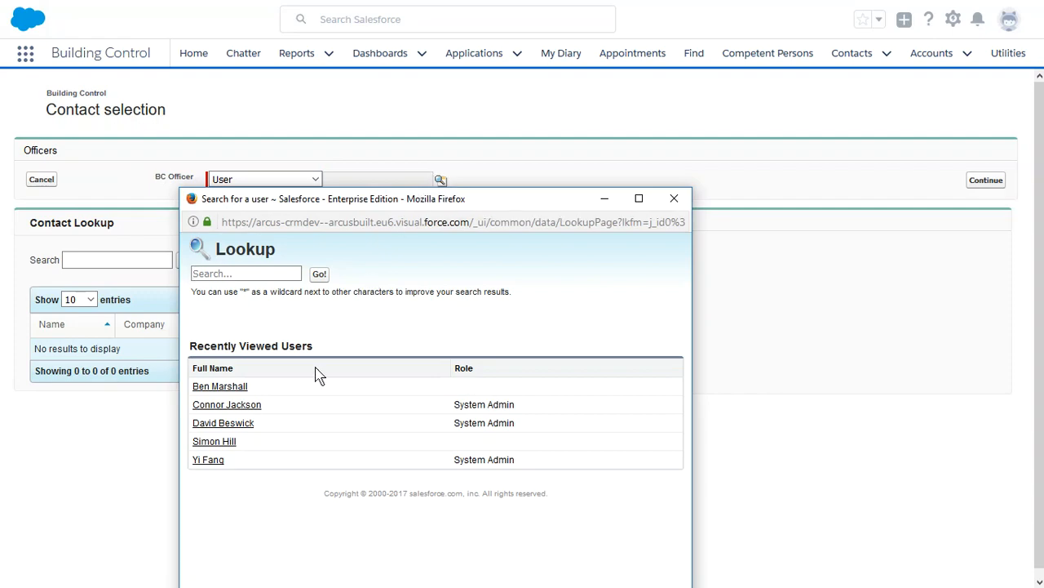
pyautogui.click(214, 387)
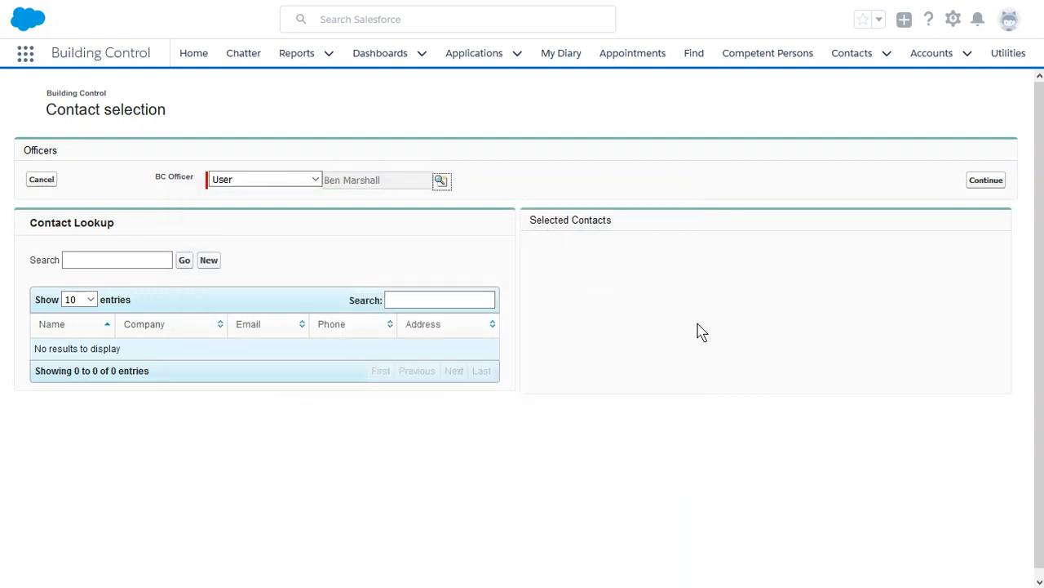
pyautogui.click(97, 260)
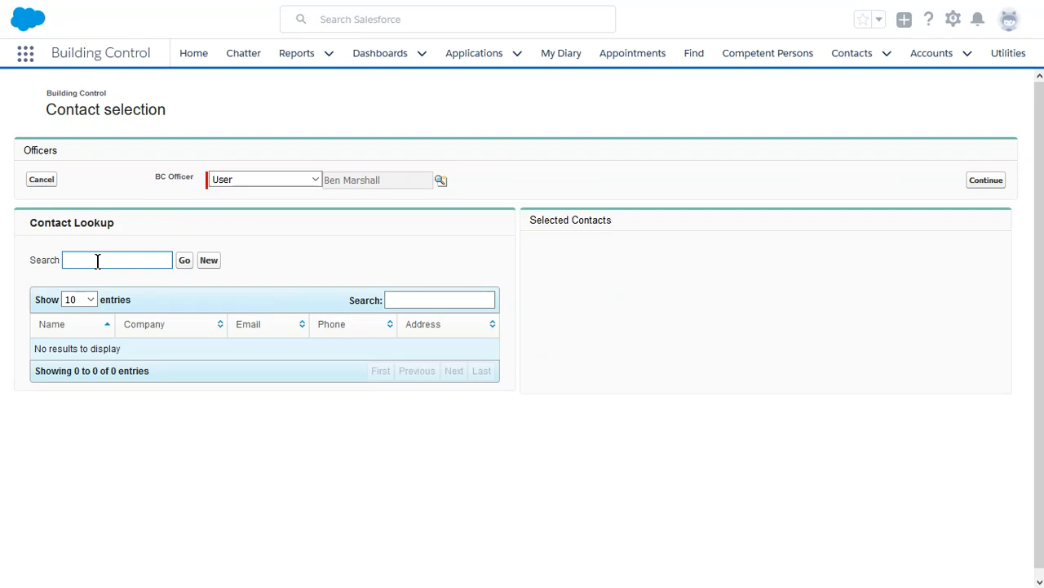
pyautogui.write('A pli')
# - Add the found applicant contact to Selected Contacts with the Applicant role
pyautogui.click(184, 261)
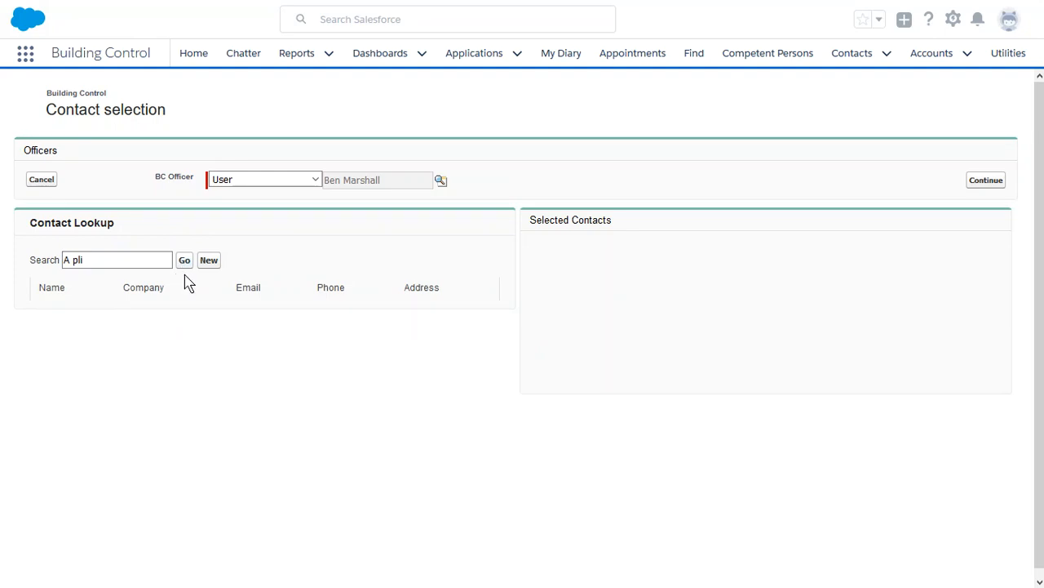
pyautogui.doubleClick(56, 348)
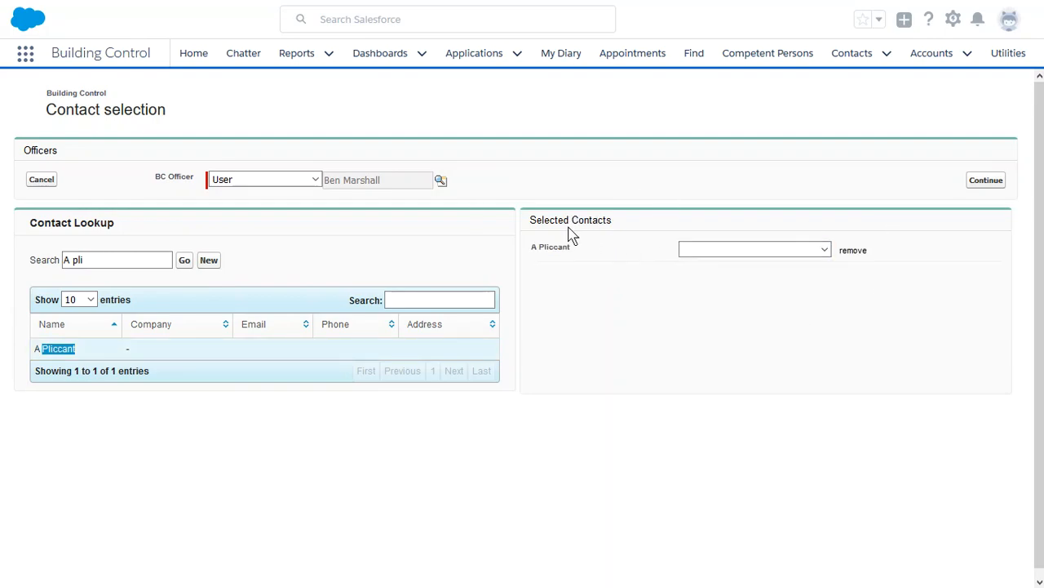
pyautogui.click(814, 253)
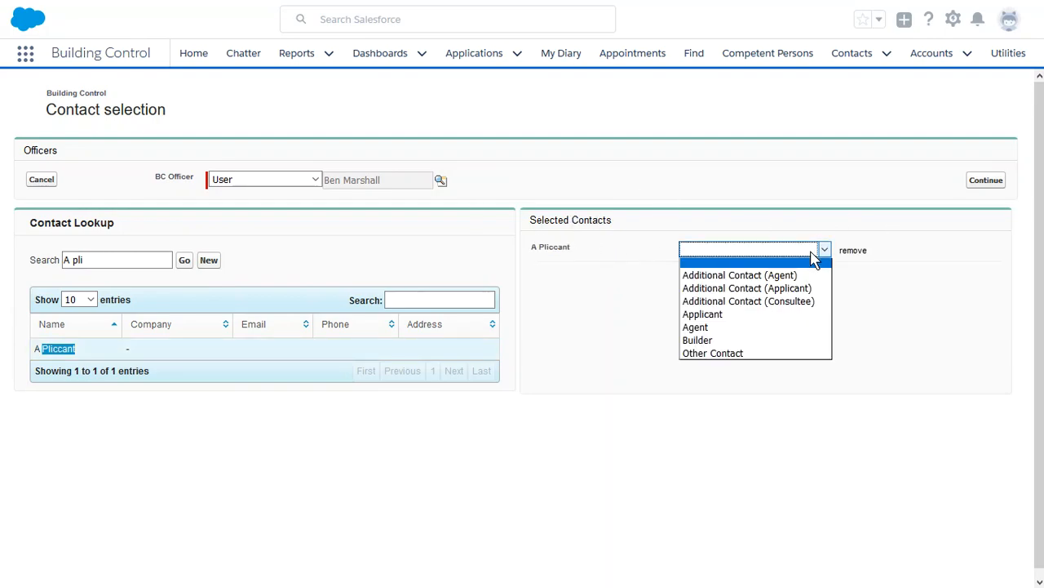
pyautogui.click(712, 315)
# - Search for the agent contact and add it with the Agent role
pyautogui.click(116, 259)
pyautogui.moveTo(117, 259); pyautogui.dragTo(73, 259)
pyautogui.write('gent')
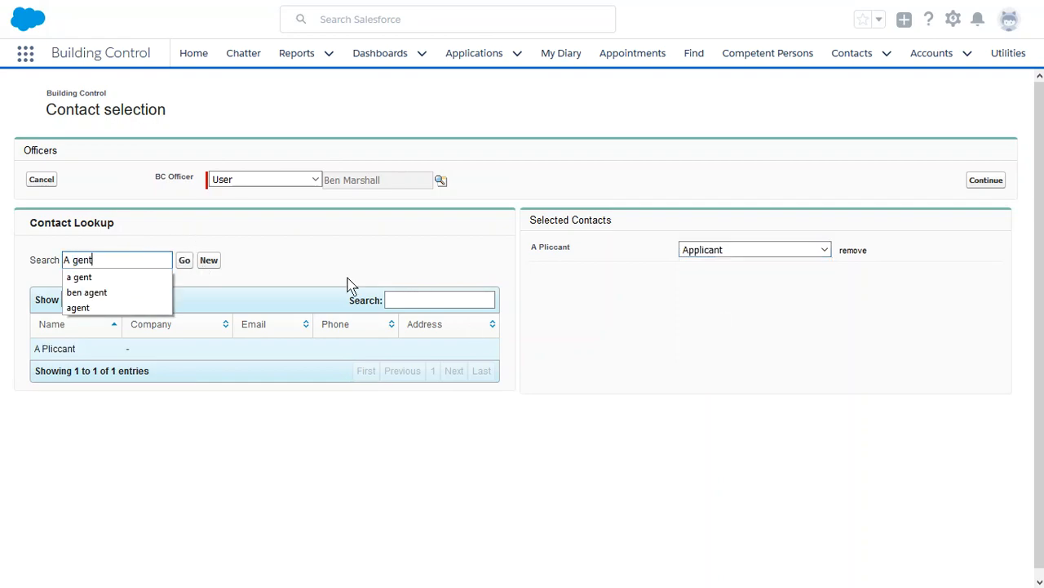
pyautogui.click(184, 260)
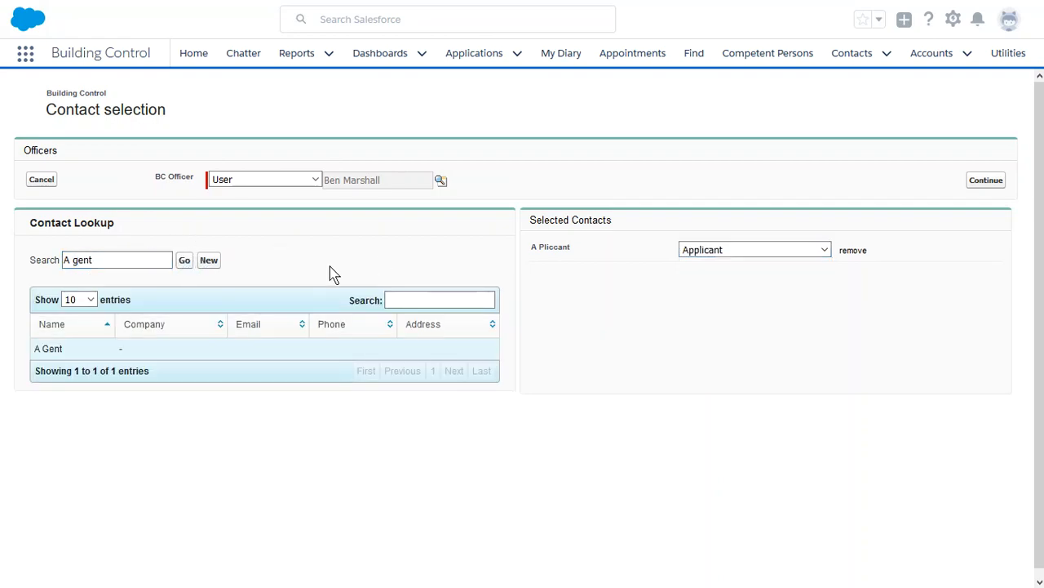
pyautogui.click(199, 352)
pyautogui.click(728, 275)
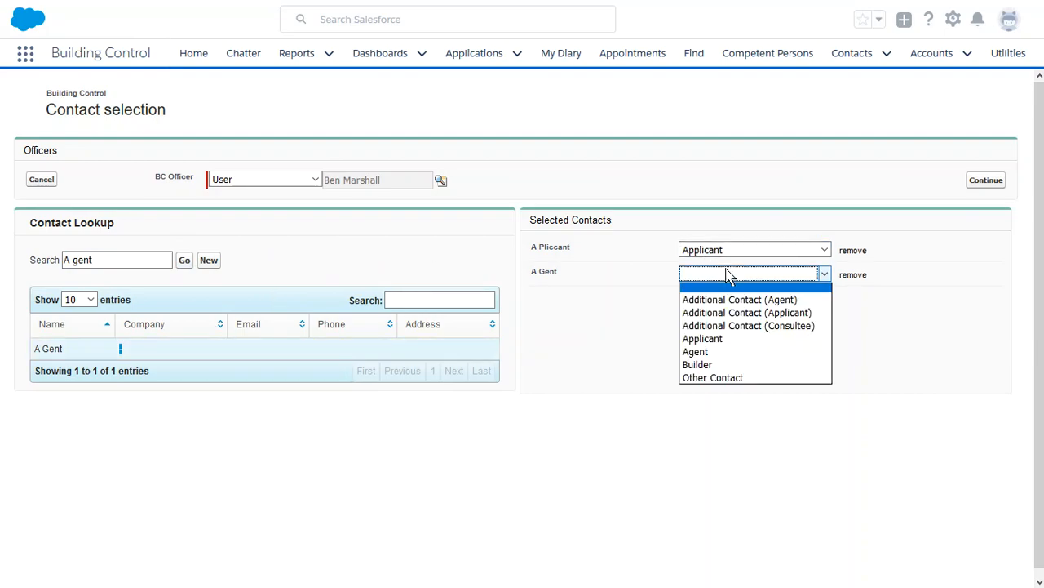
pyautogui.click(718, 352)
# - Add the builder contact with the Builder role and continue to application details
pyautogui.tripleClick(161, 265)
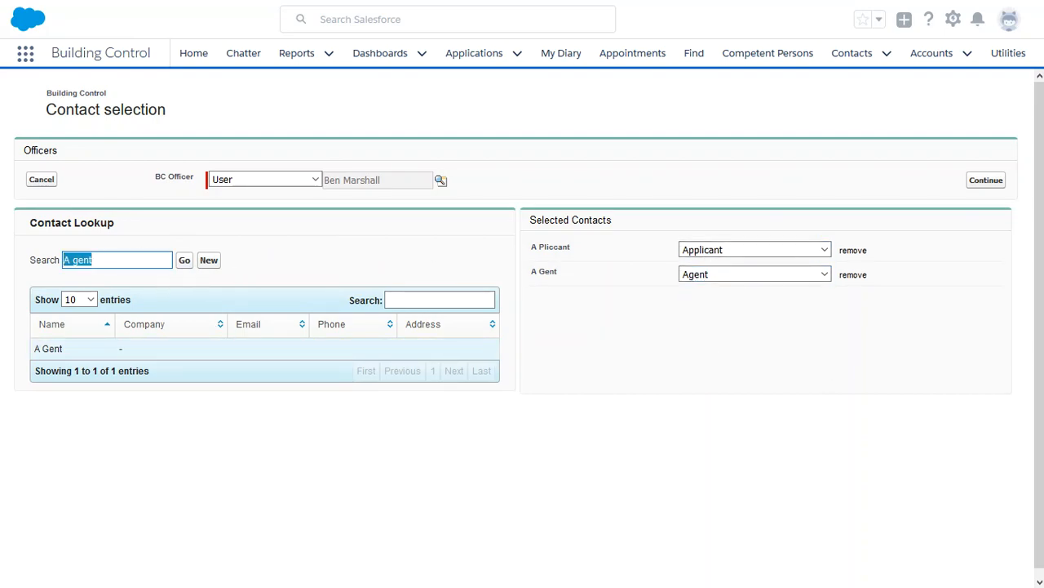
pyautogui.write('bob')
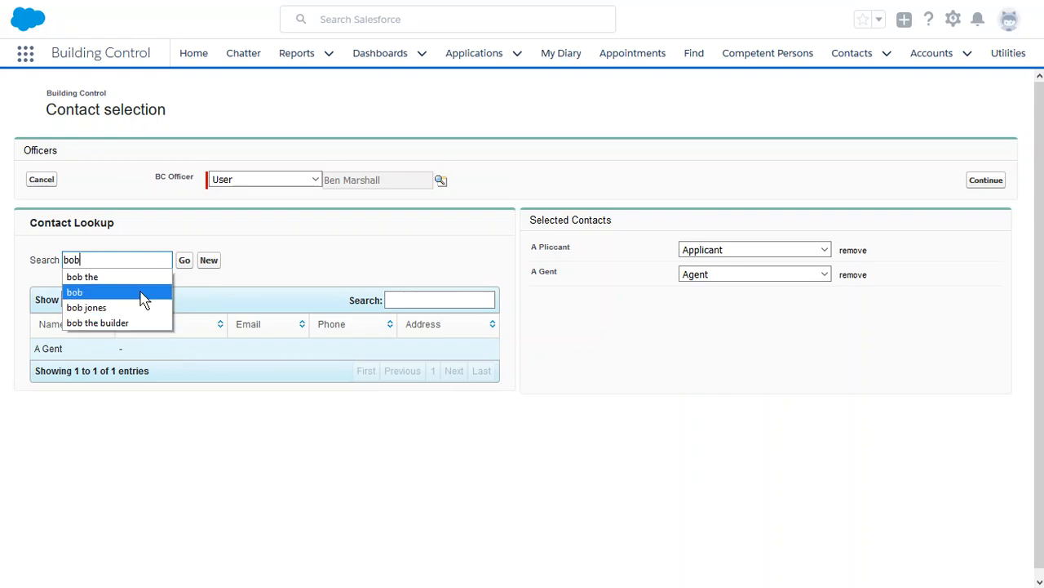
pyautogui.click(120, 277)
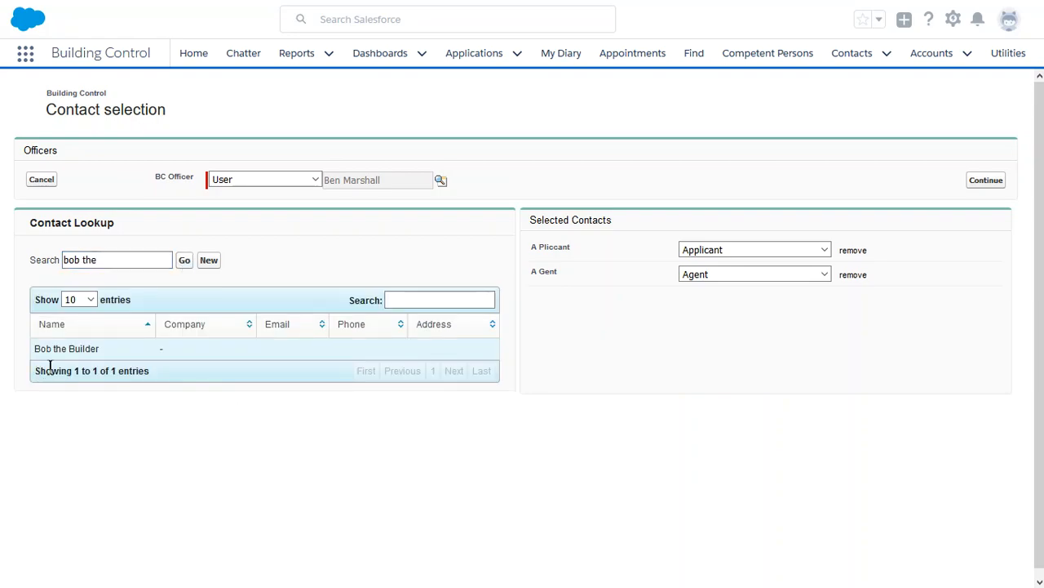
pyautogui.doubleClick(80, 351)
pyautogui.click(729, 301)
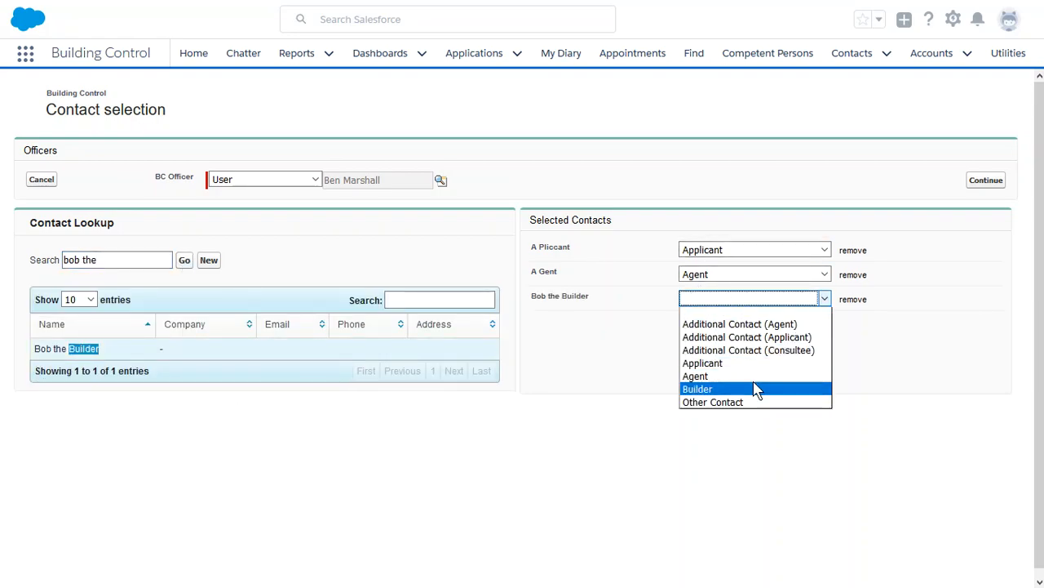
pyautogui.click(732, 390)
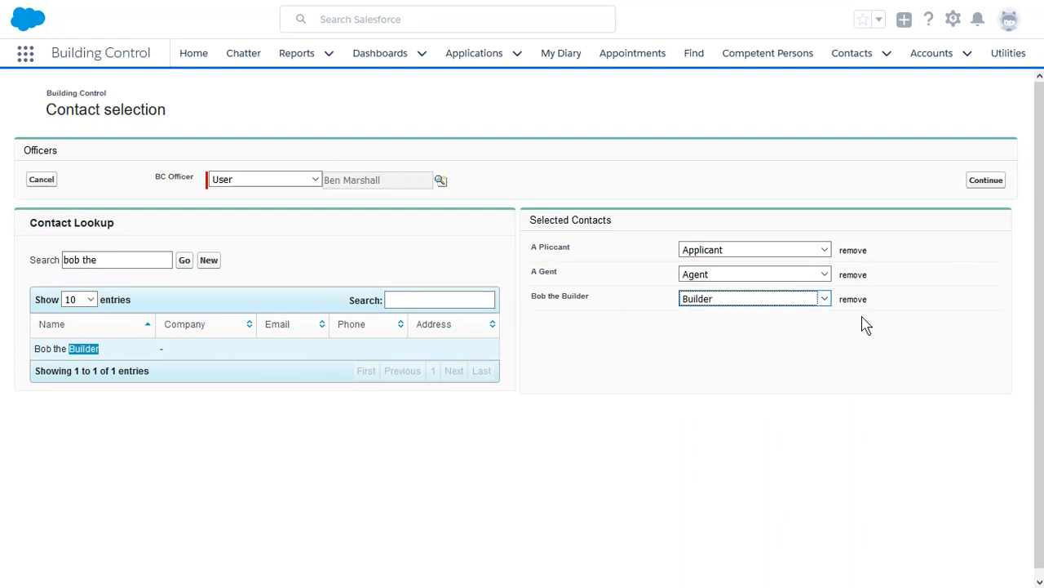
pyautogui.click(818, 300)
pyautogui.press('Up')
pyautogui.press('Up')
pyautogui.click(806, 505)
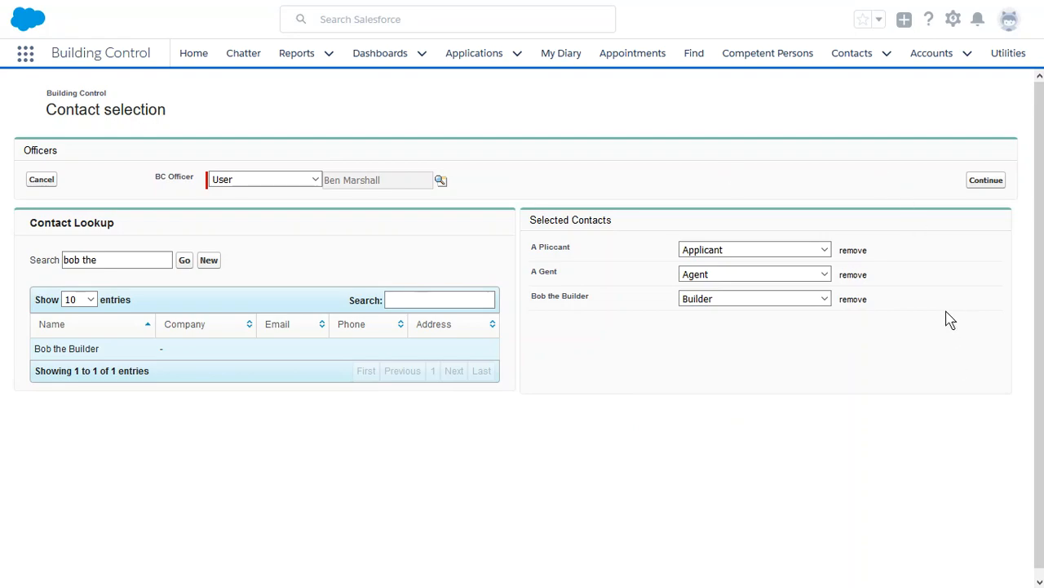
pyautogui.click(982, 184)
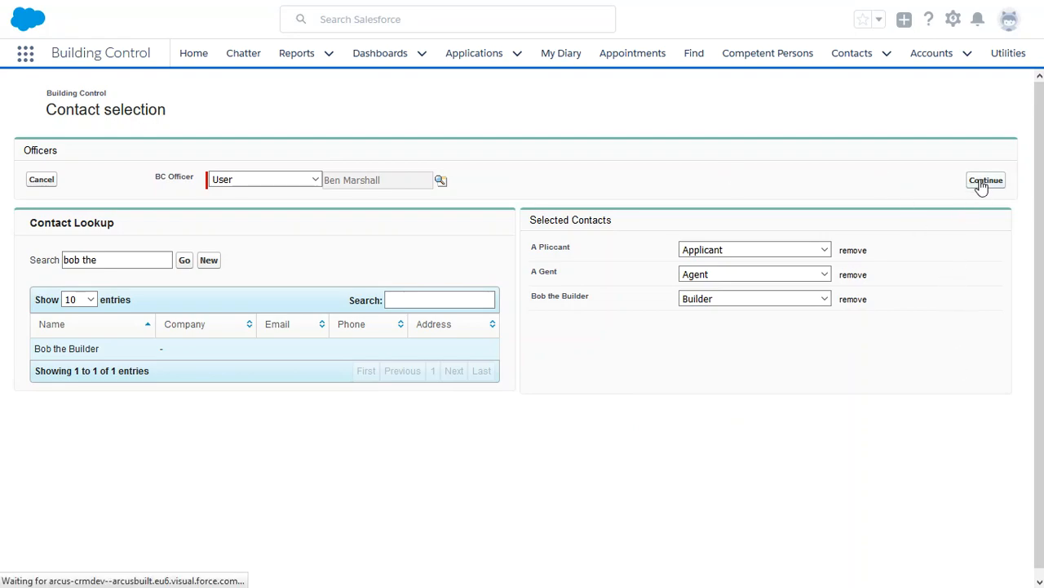
# - Append the Example Proposed Works standard paragraph to Proposed Works, adding it again on a new line
pyautogui.click(252, 175)
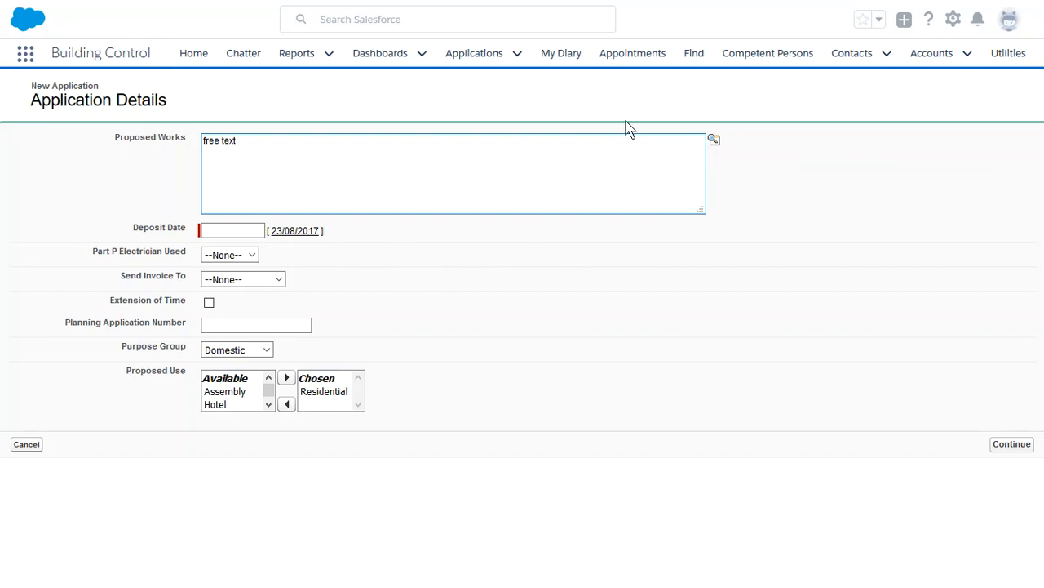
pyautogui.click(714, 140)
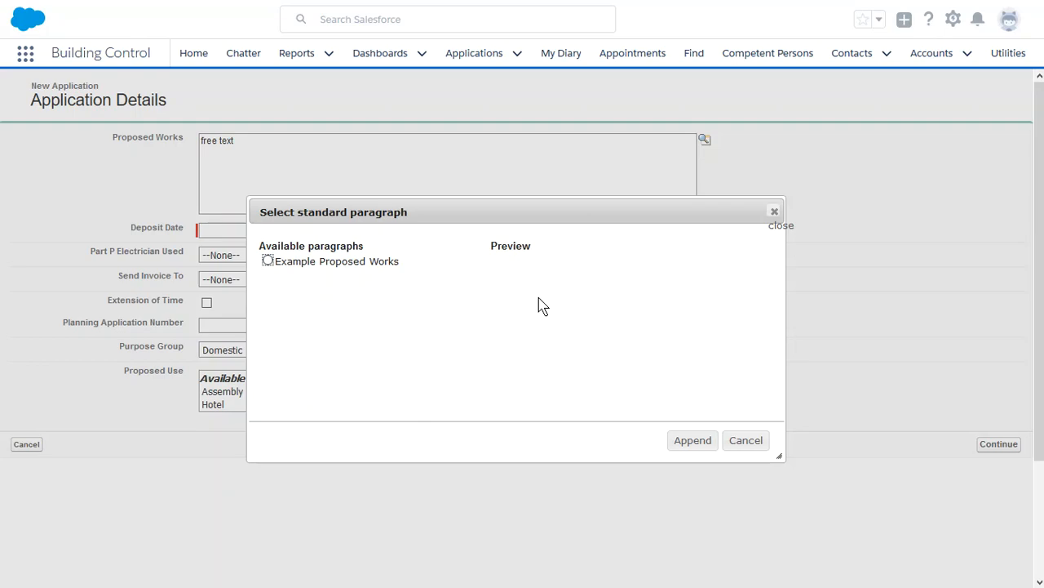
pyautogui.click(269, 261)
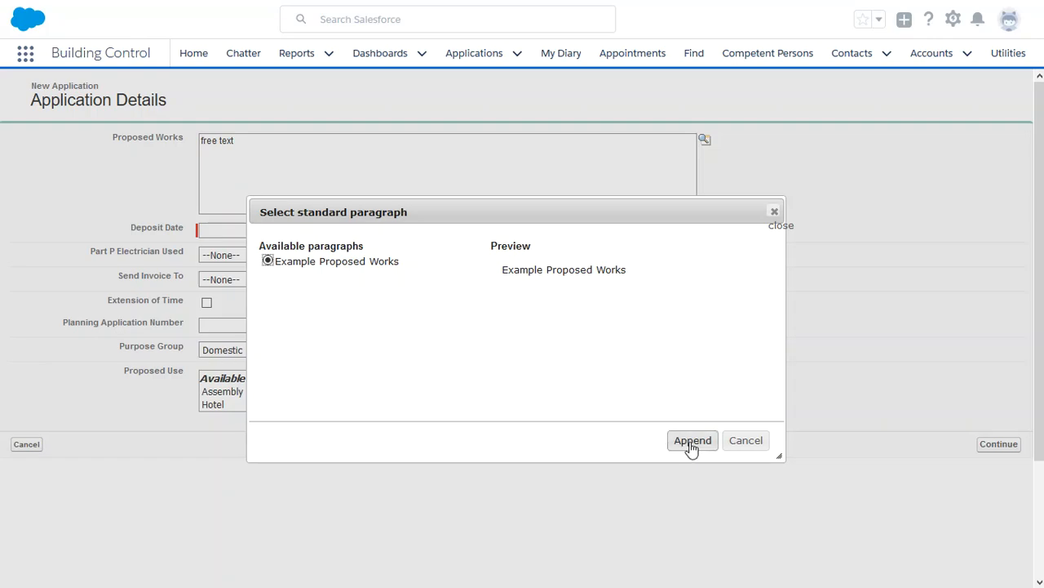
pyautogui.click(693, 440)
pyautogui.click(358, 143)
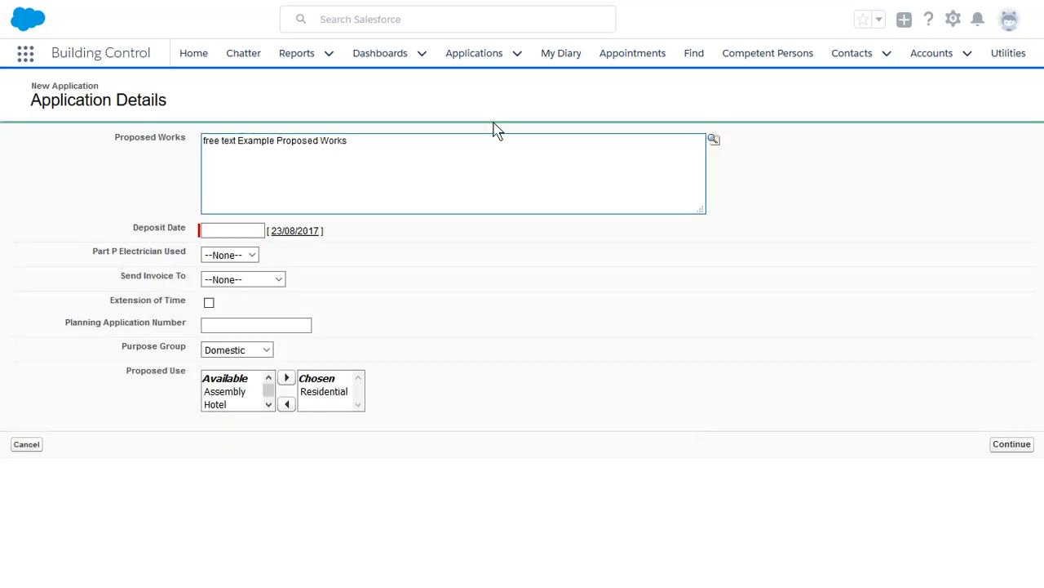
pyautogui.click(714, 140)
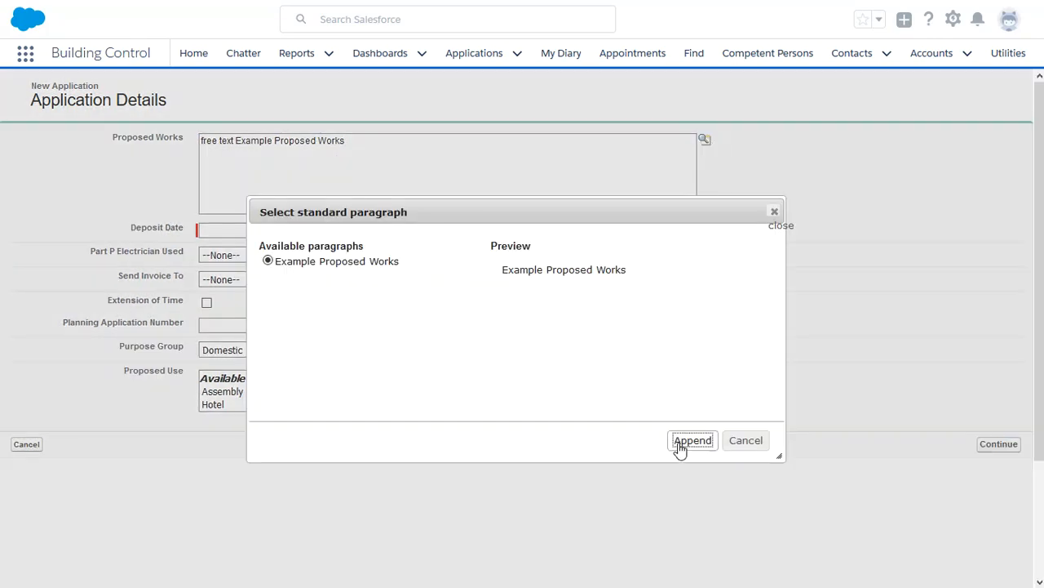
pyautogui.click(693, 439)
pyautogui.click(366, 166)
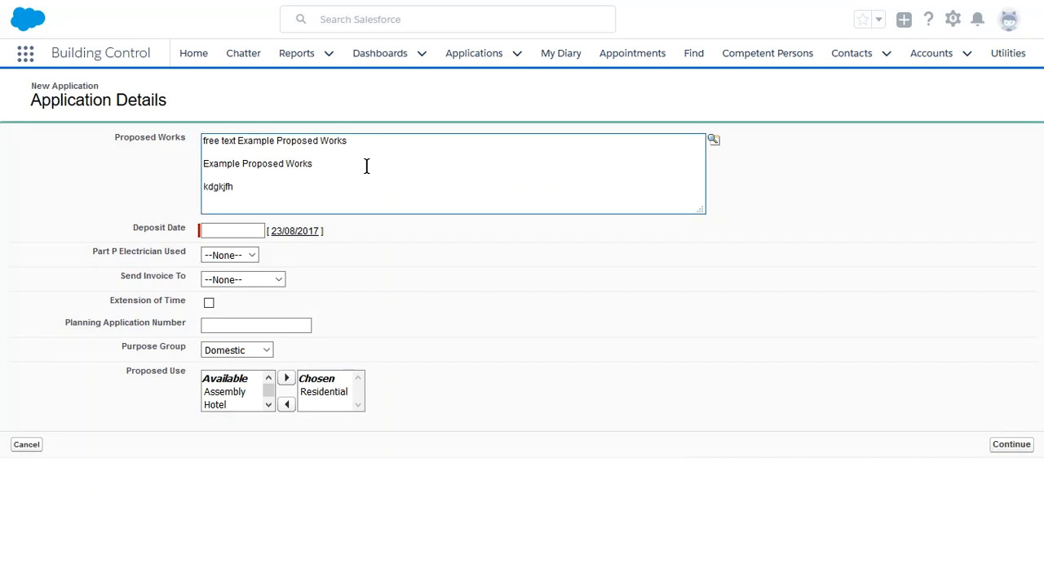
pyautogui.click(241, 154)
pyautogui.tripleClick(333, 161)
pyautogui.click(333, 161)
# - Set Deposit Date to 23/08/2017, leaving Part P Electrician Used unchanged
pyautogui.click(221, 231)
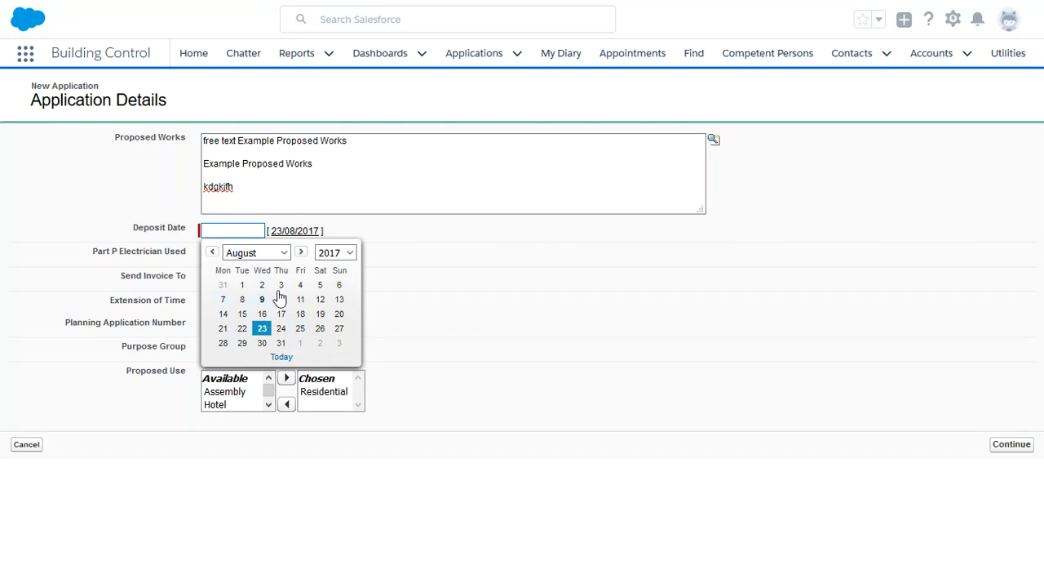
pyautogui.click(290, 232)
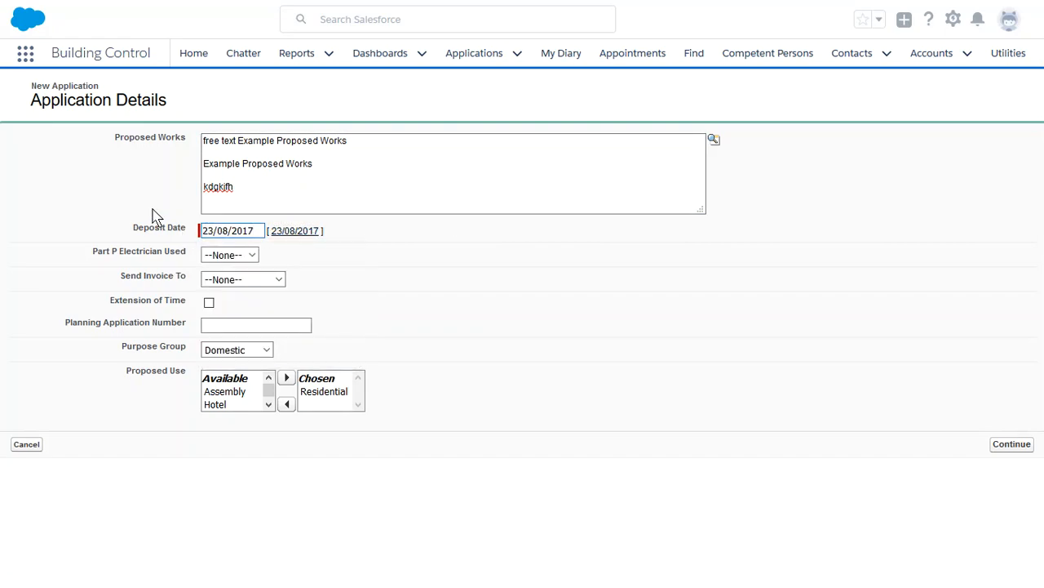
pyautogui.click(246, 256)
pyautogui.click(513, 300)
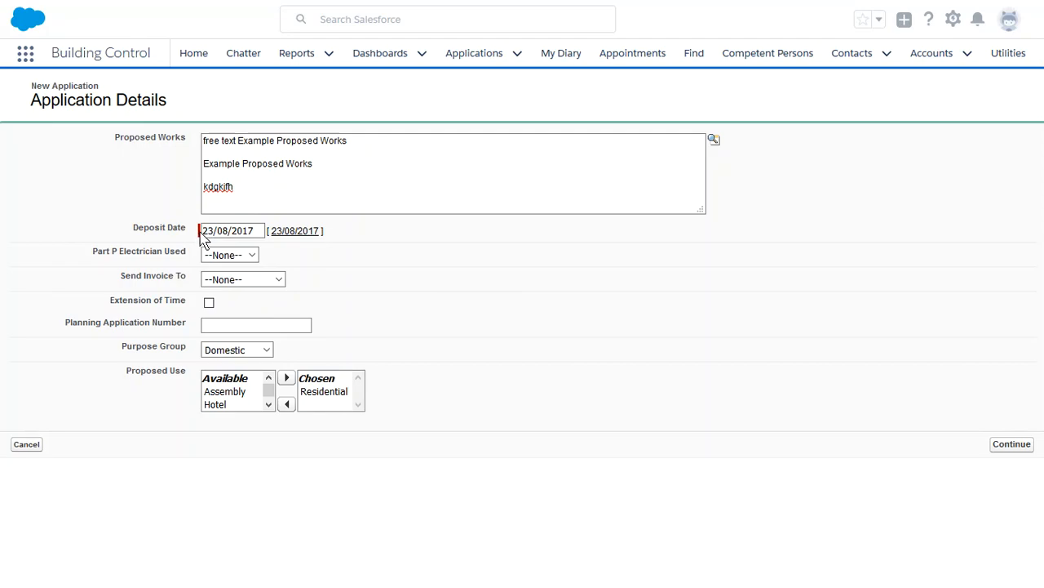
pyautogui.click(251, 256)
pyautogui.click(494, 324)
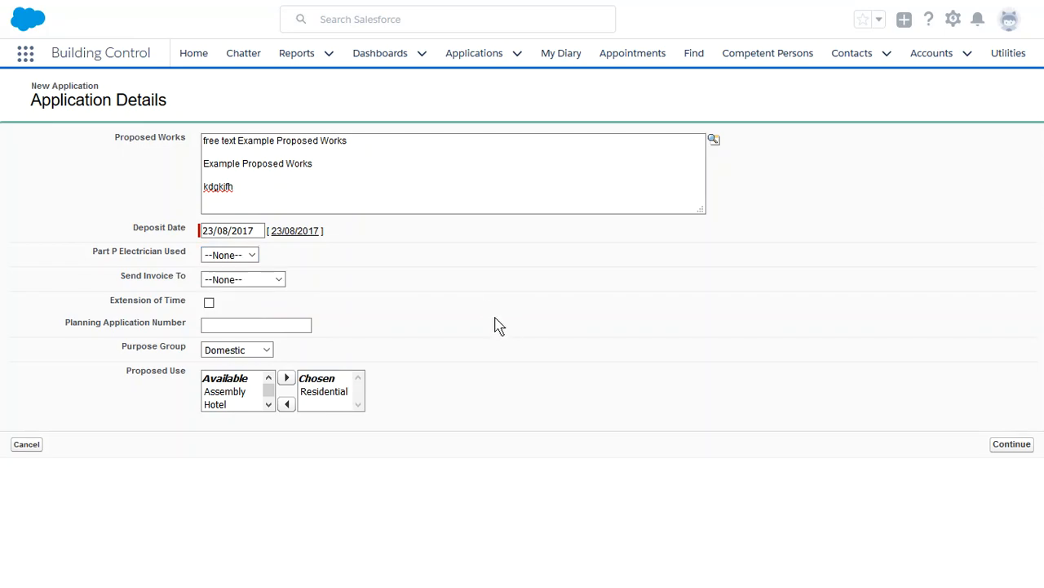
# - Set Send Invoice To to Agent and submit the application details
pyautogui.click(279, 279)
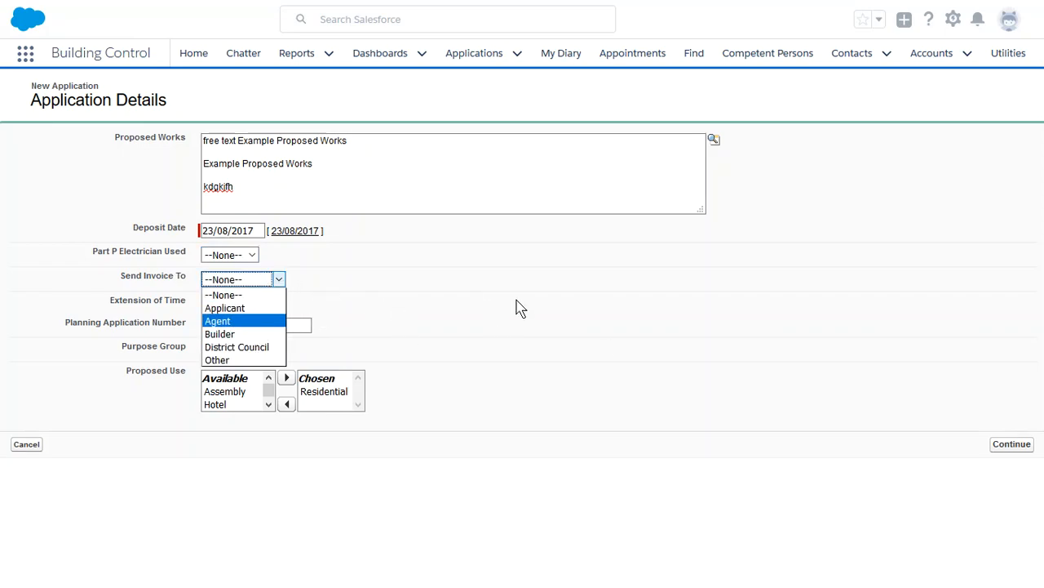
pyautogui.click(266, 321)
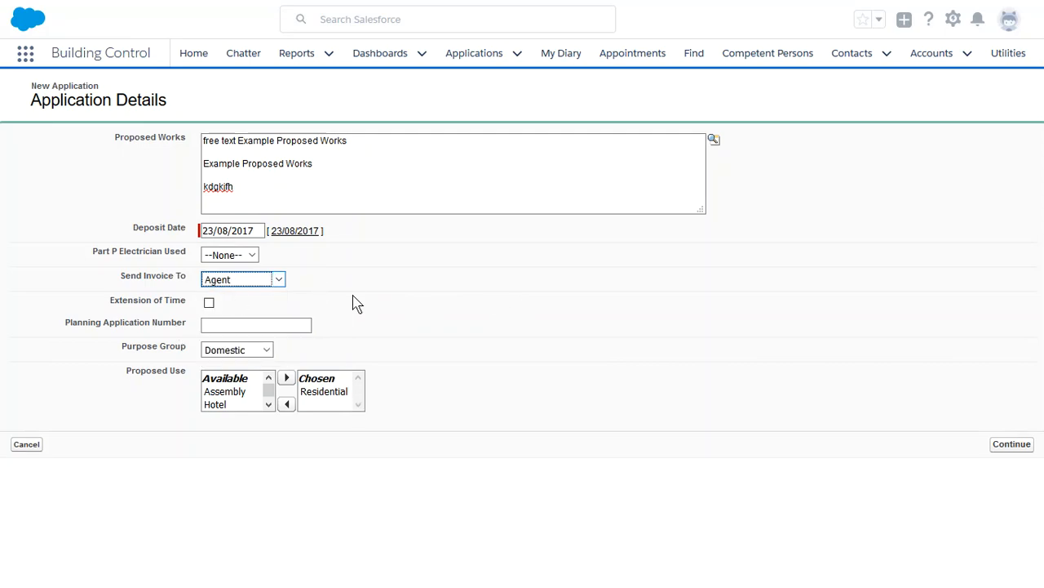
pyautogui.click(1010, 449)
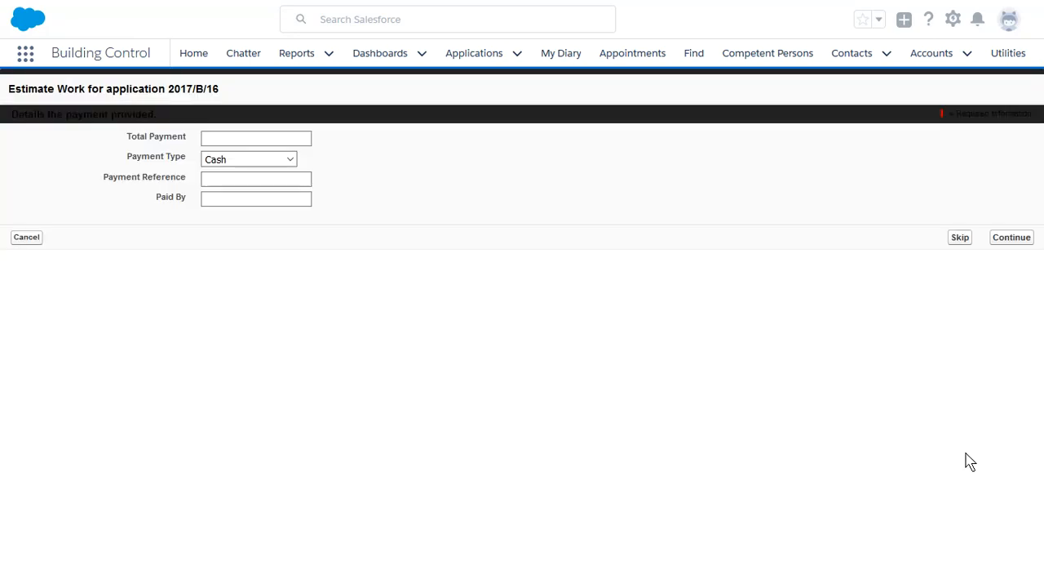
# - Enter Total Payment 100, payment type Cheque, reference 1234, paid by agent, and continue
pyautogui.click(250, 136)
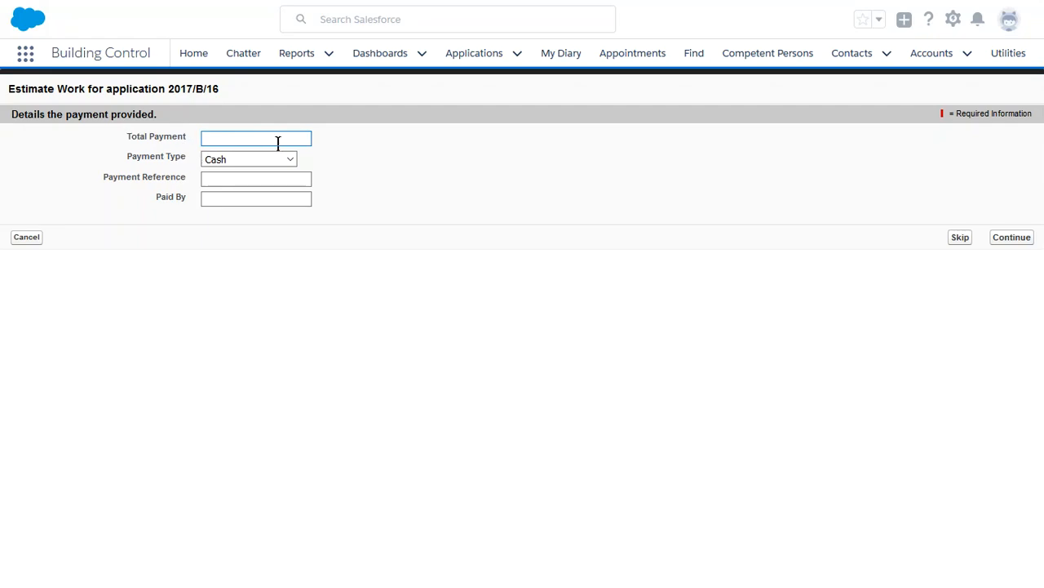
pyautogui.write('100')
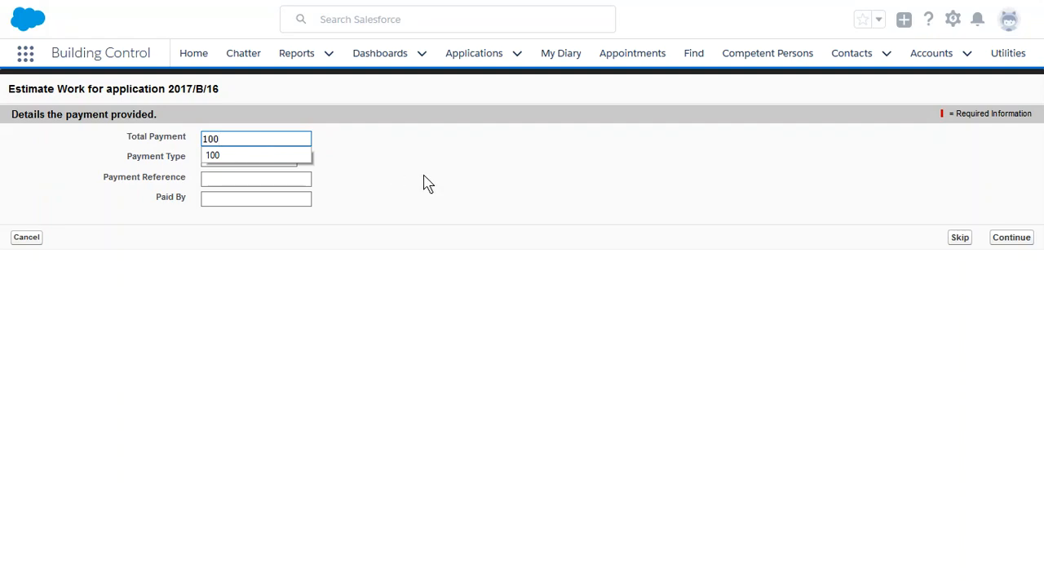
pyautogui.click(259, 160)
pyautogui.click(242, 189)
pyautogui.click(240, 176)
pyautogui.write('1234')
pyautogui.press('Tab')
pyautogui.write('agen')
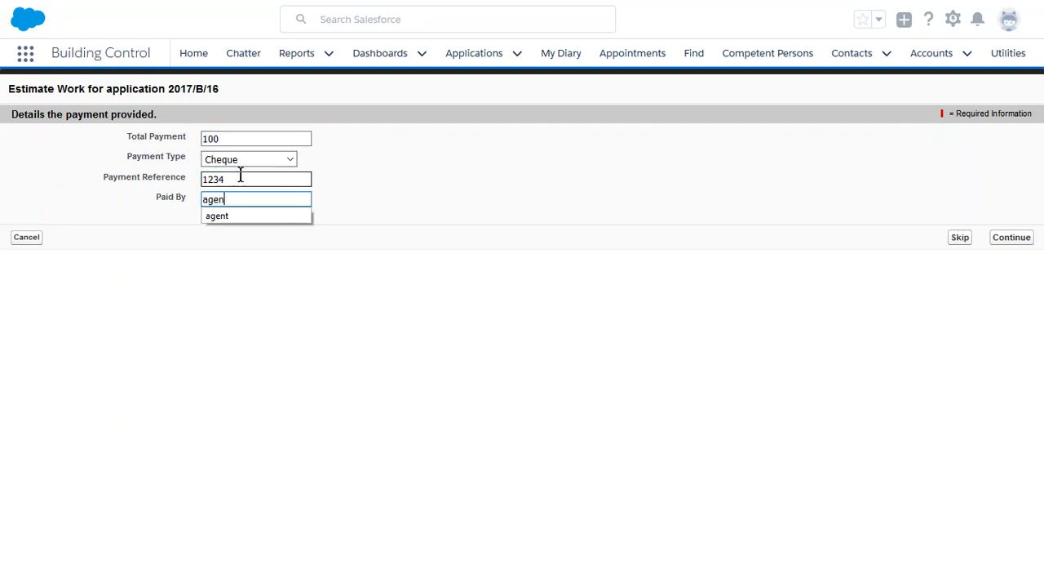
pyautogui.click(1011, 240)
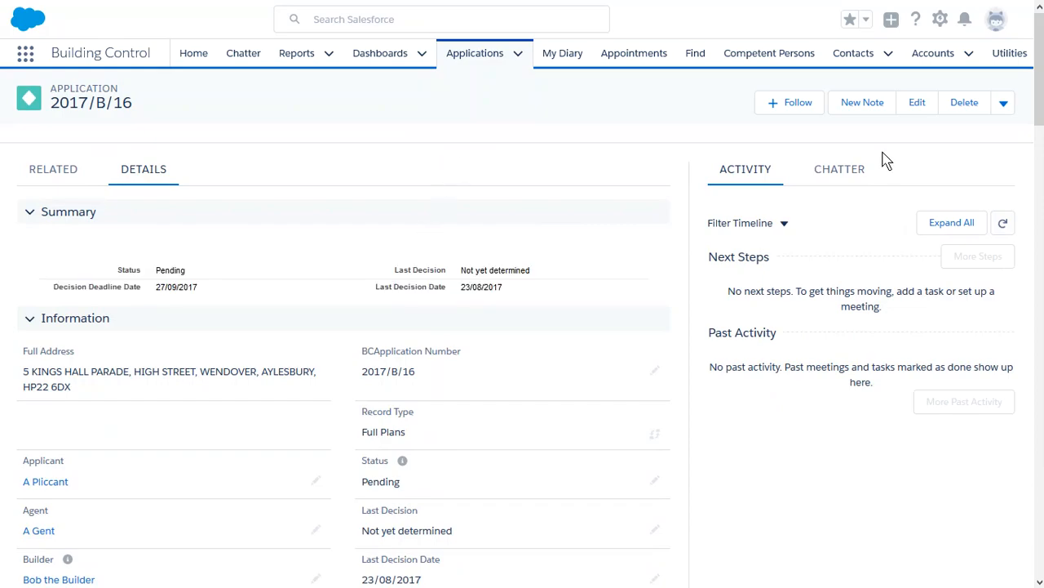
# - Scroll through the 2017/B/16 Details tab: Information, Payment Status, Fee Summary and Site Details
pyautogui.moveTo(1040, 53)
pyautogui.mouseDown()
pyautogui.moveTo(1041, 88)
pyautogui.moveTo(1042, 55)
pyautogui.mouseUp()
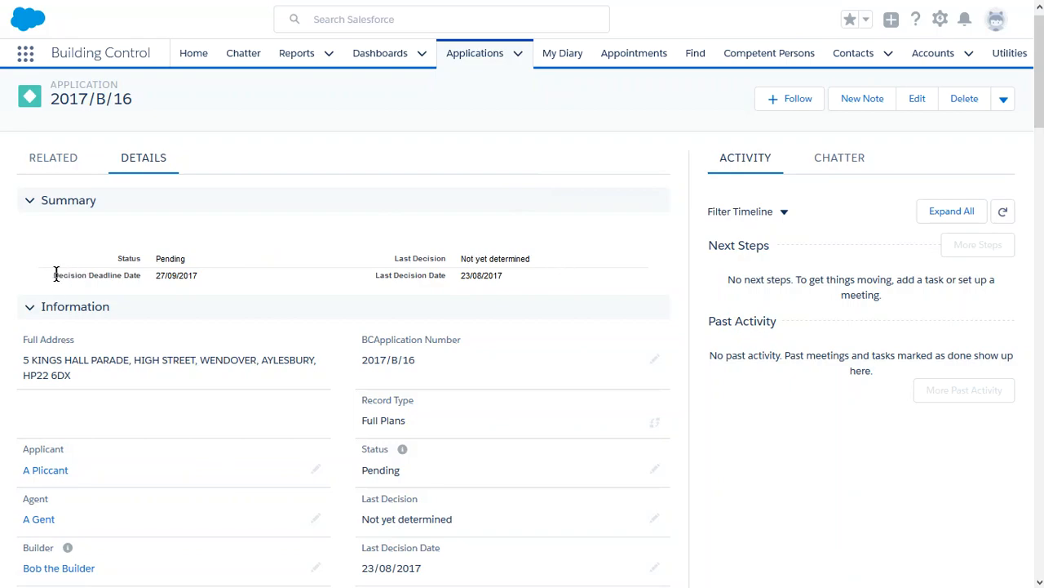
pyautogui.moveTo(55, 274); pyautogui.dragTo(190, 277)
pyautogui.click(172, 280)
pyautogui.scroll(-3, 317, 242)
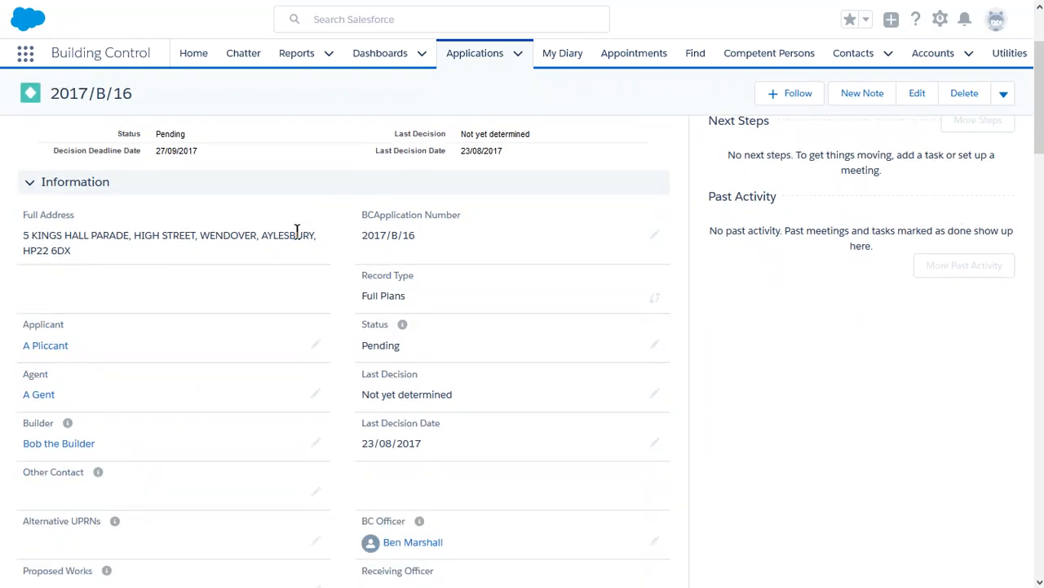
pyautogui.scroll(1, 434, 163)
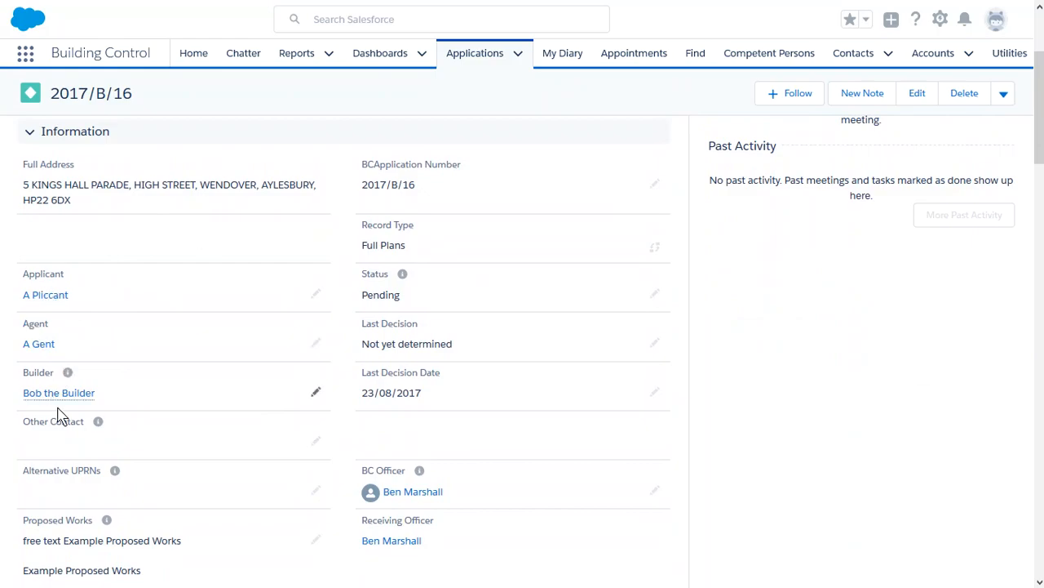
pyautogui.scroll(-3, 228, 457)
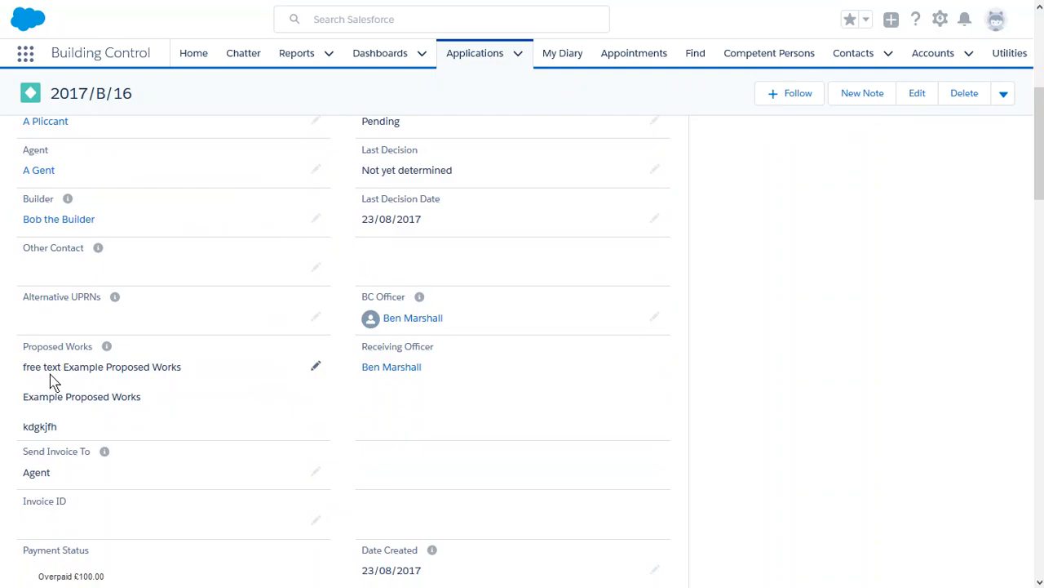
pyautogui.scroll(-5, 196, 372)
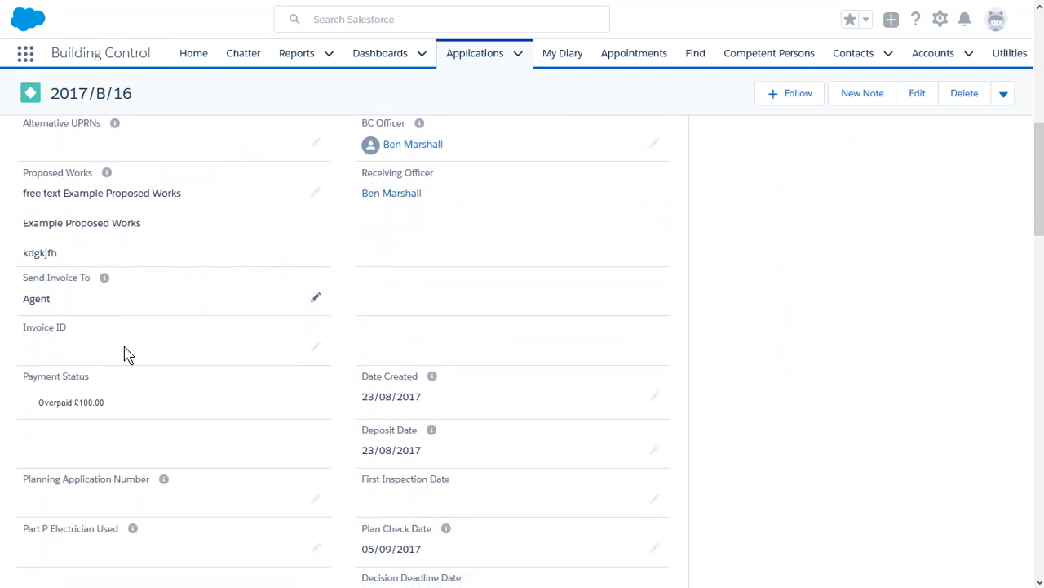
pyautogui.scroll(-8, 237, 214)
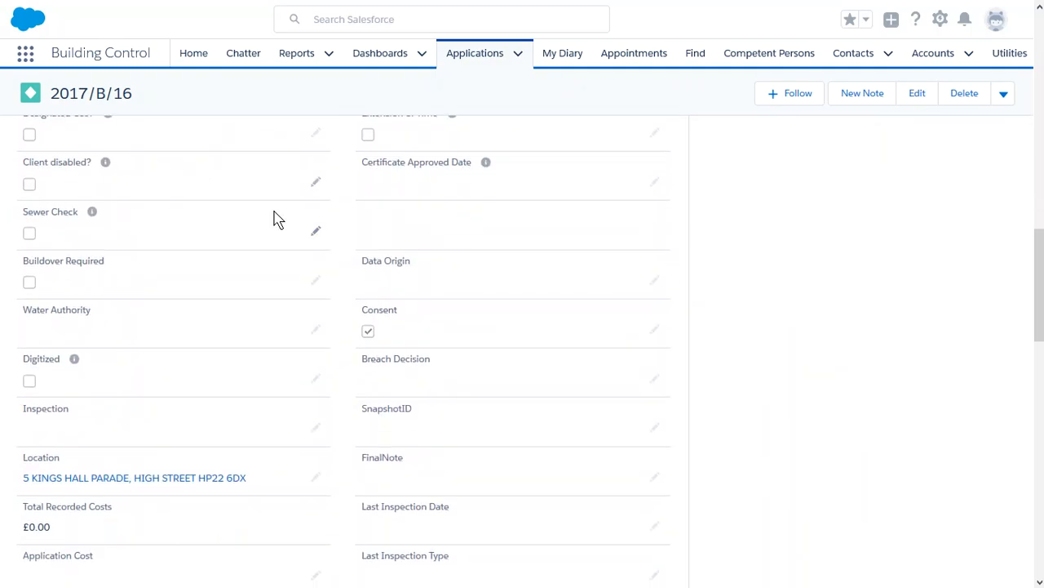
pyautogui.scroll(-5, 265, 196)
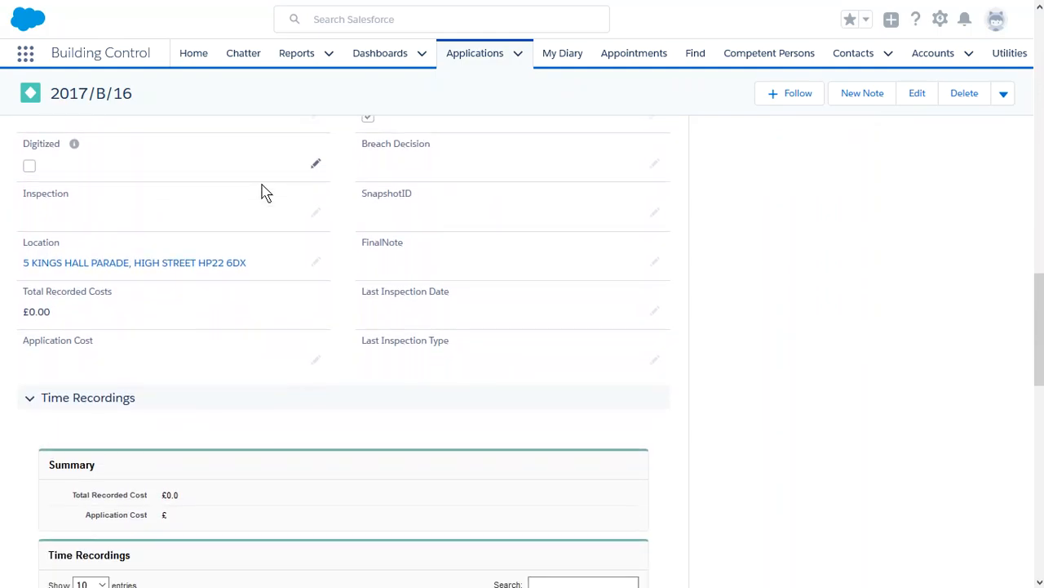
pyautogui.scroll(-5, 265, 192)
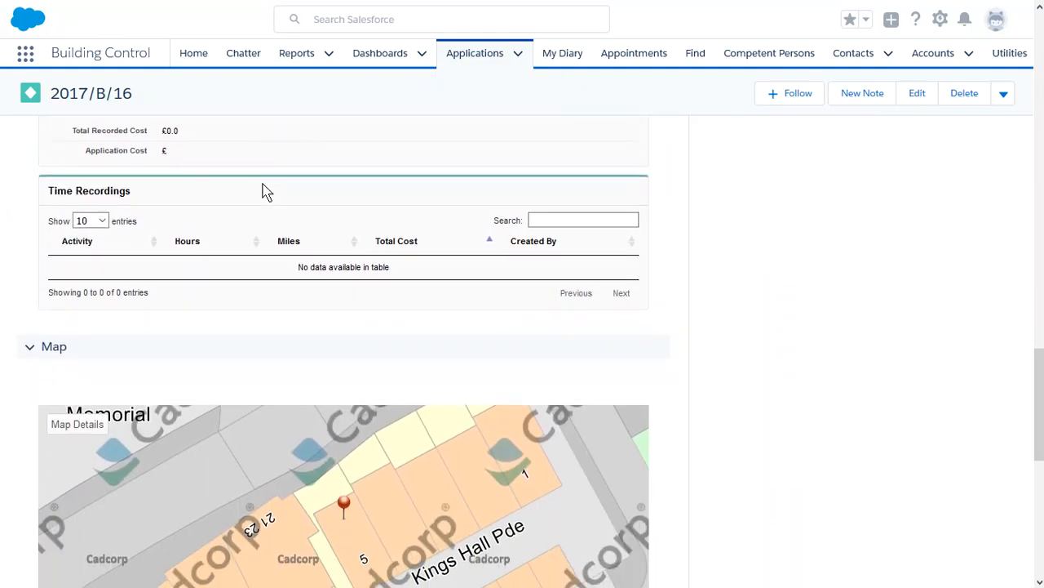
pyautogui.scroll(-5, 678, 237)
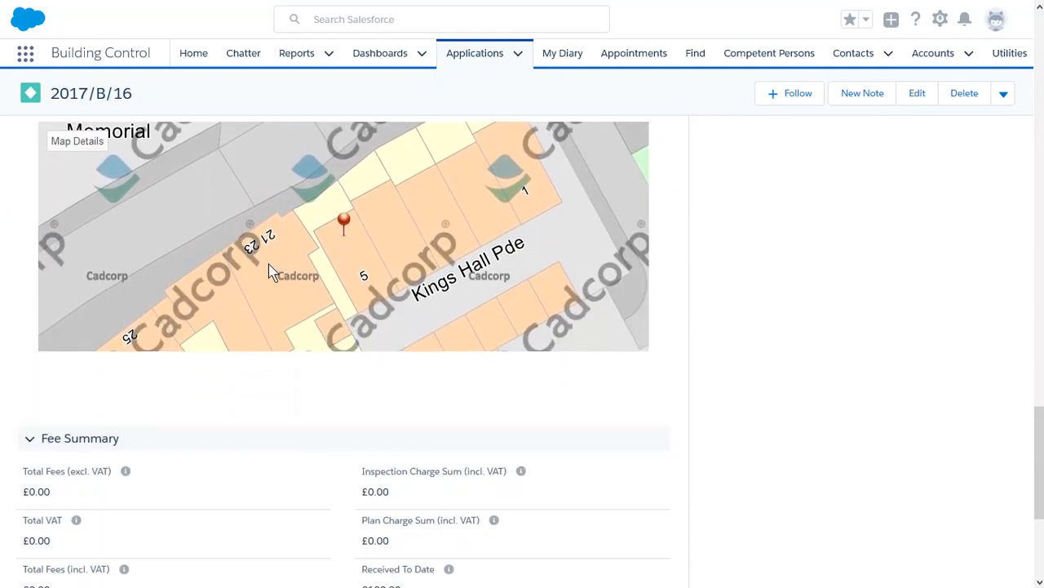
pyautogui.scroll(-3, 111, 426)
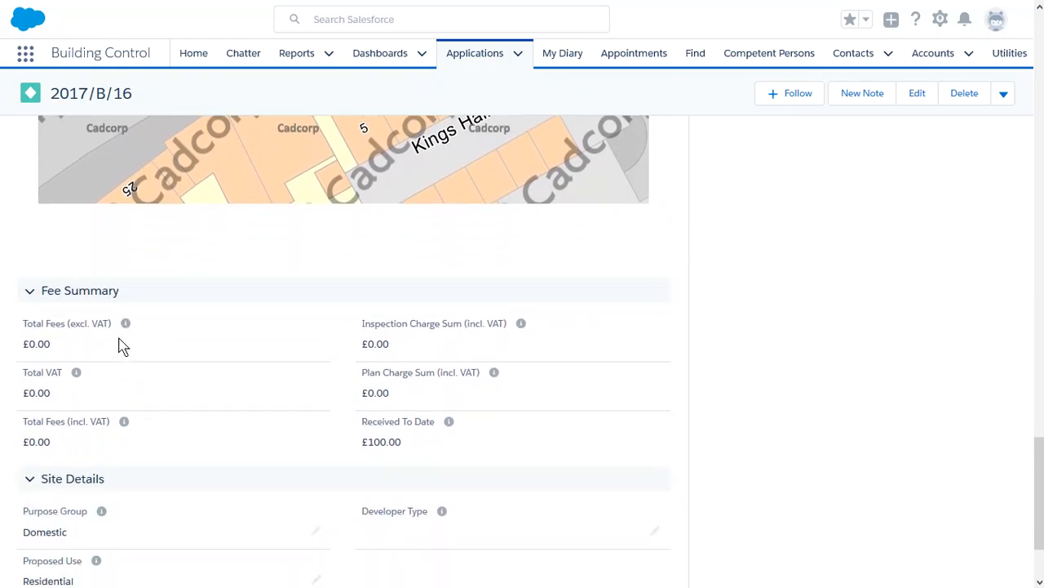
pyautogui.scroll(-2, 256, 350)
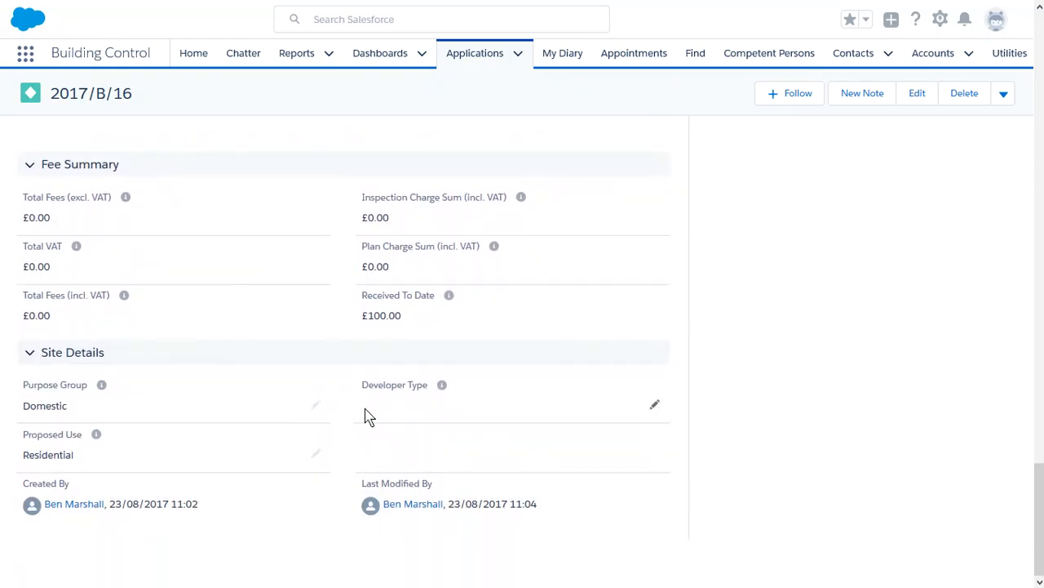
pyautogui.scroll(8, 792, 269)
pyautogui.scroll(10, 550, 269)
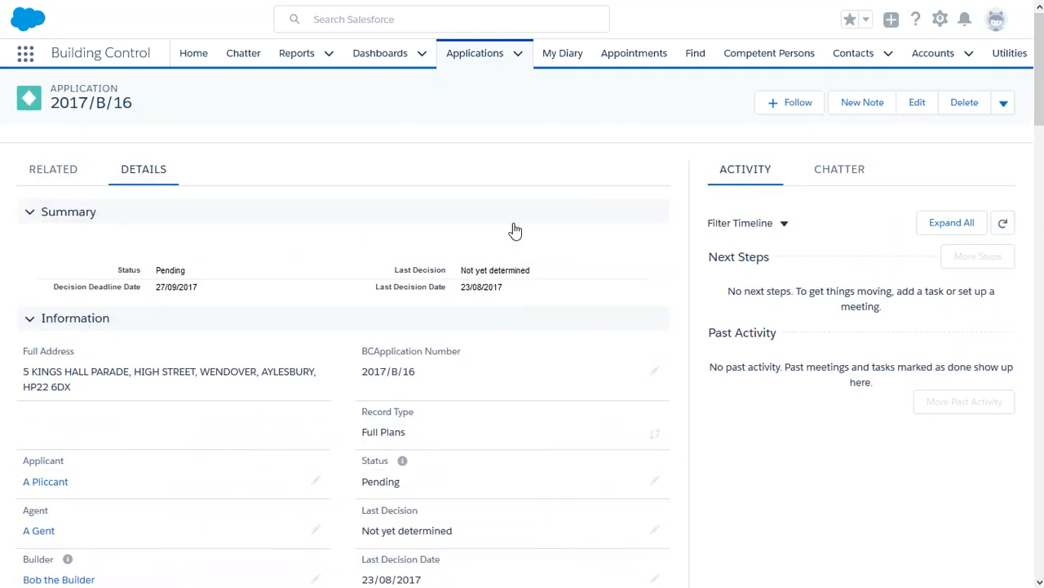
# - Review the Related tab's Decisions, Plots, Payments, Application History, Files and Notes lists
pyautogui.click(63, 180)
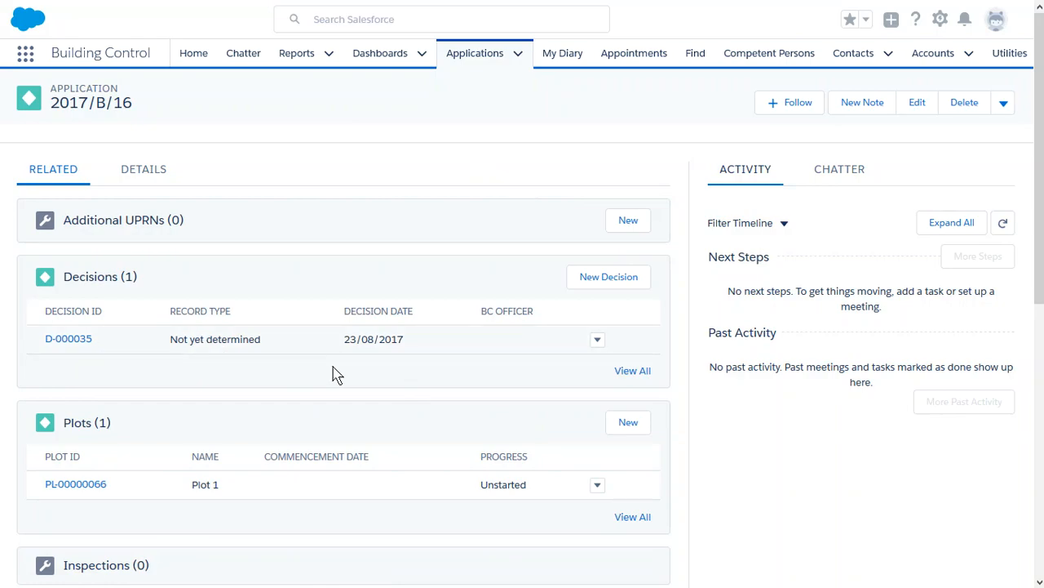
pyautogui.scroll(-3, 373, 346)
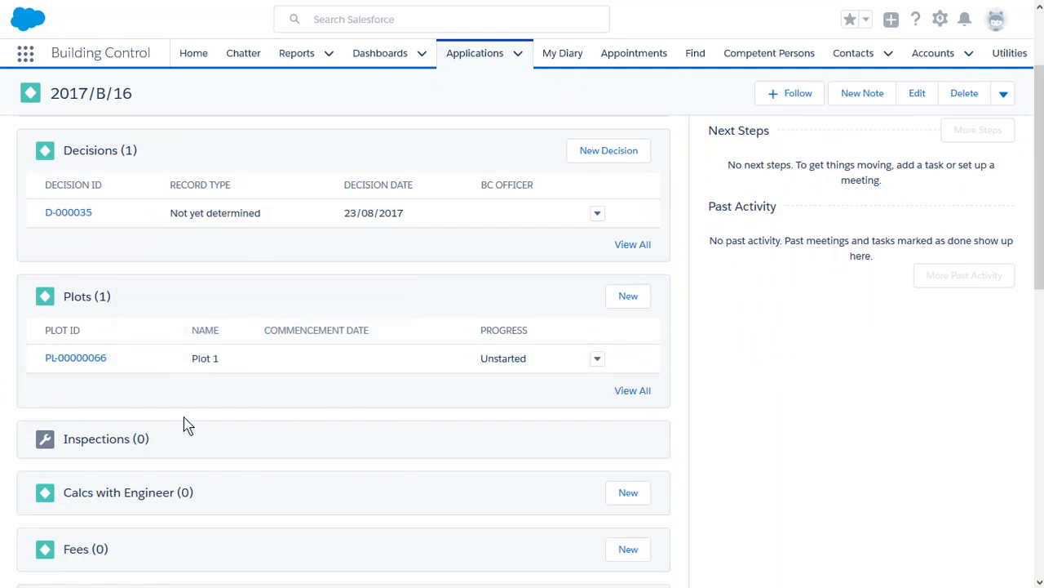
pyautogui.scroll(-5, 229, 403)
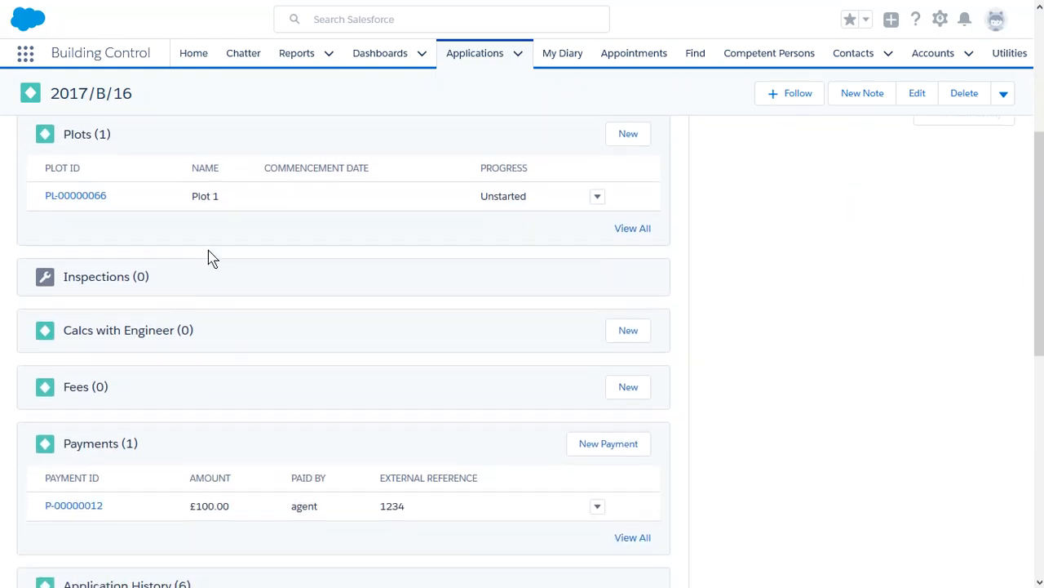
pyautogui.scroll(-1, 299, 236)
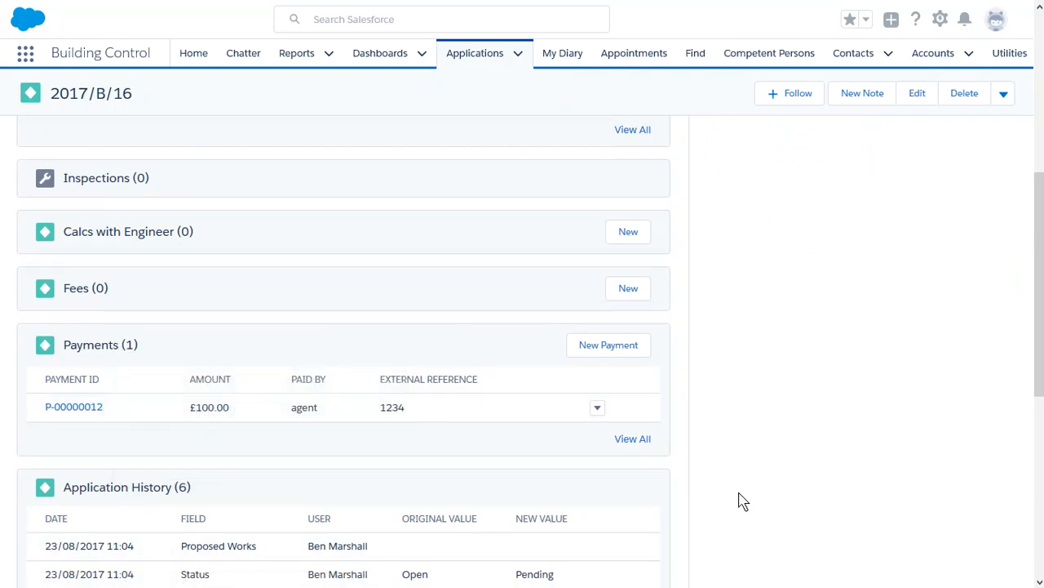
pyautogui.scroll(-3, 668, 420)
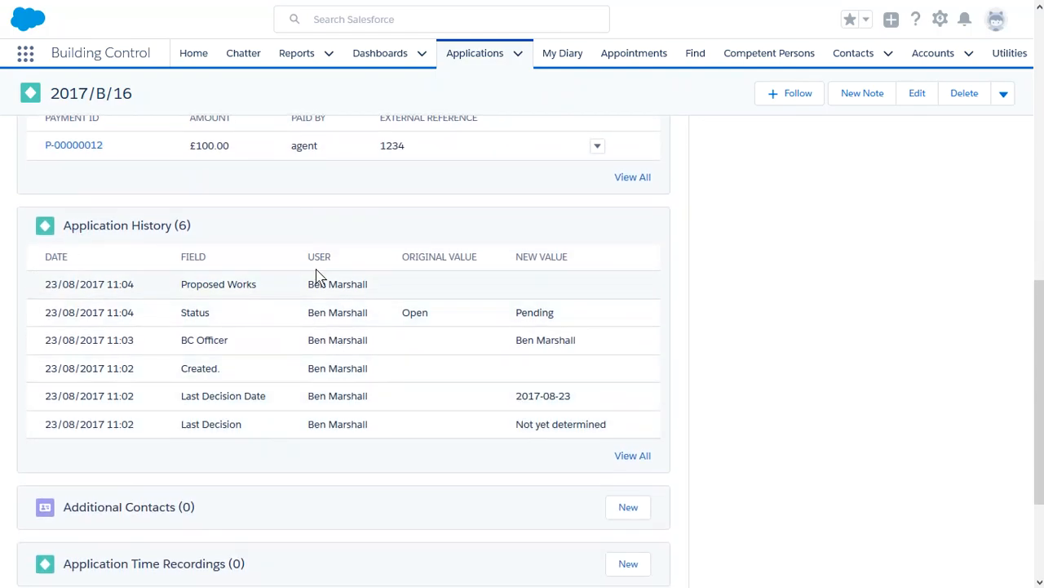
pyautogui.scroll(-2, 272, 402)
pyautogui.scroll(-3, 272, 396)
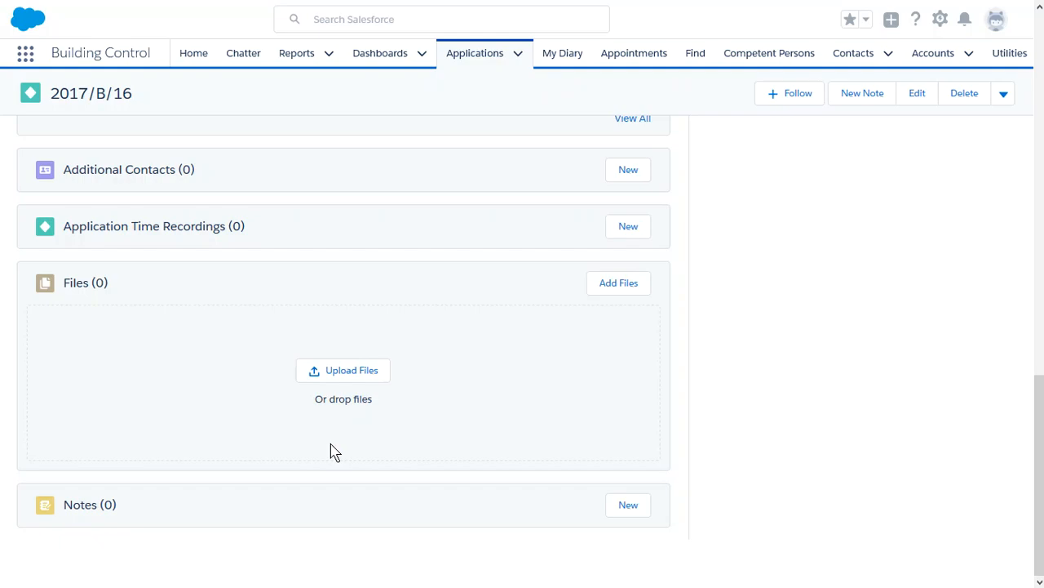
pyautogui.scroll(10, 462, 365)
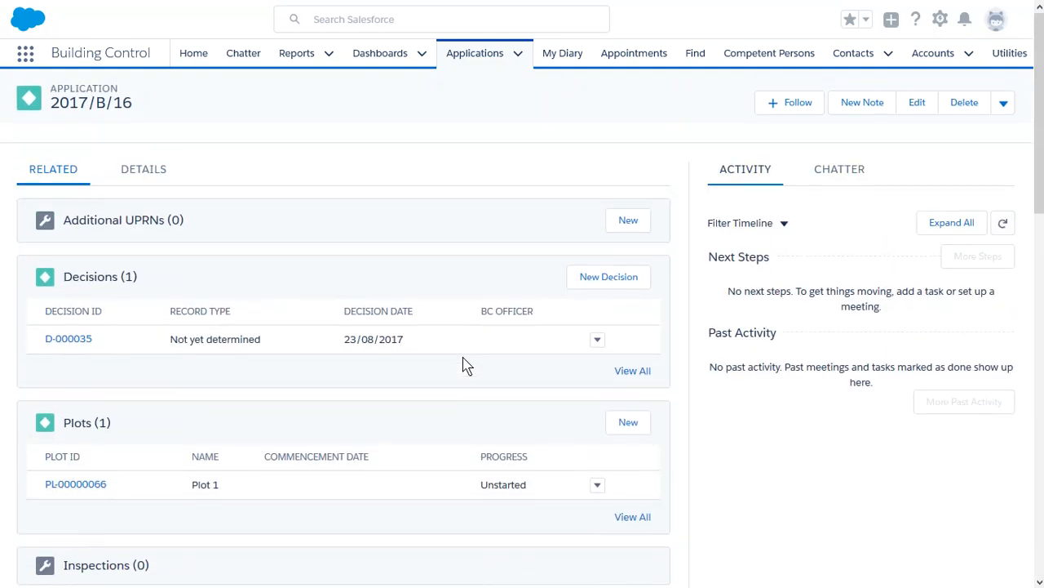